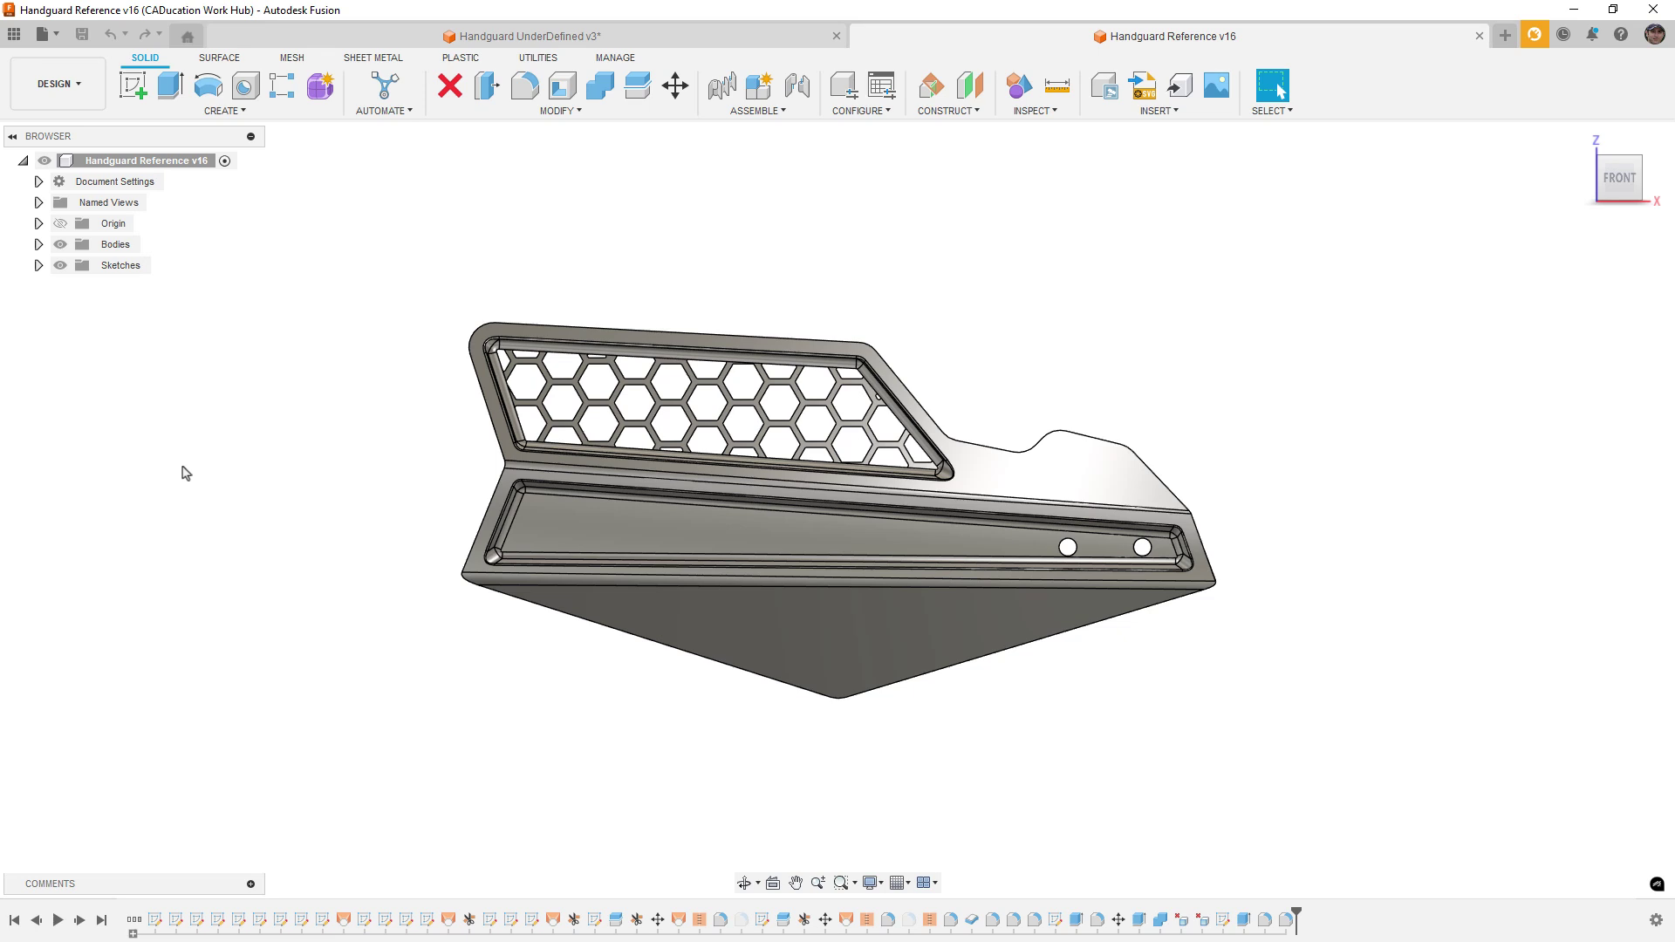
# Orbit the finished reference handguard to view it from another side
pyautogui.moveTo(340, 474)
pyautogui.keyDown('shift'); pyautogui.mouseDown(button='middle')
pyautogui.moveTo(542, 475)
pyautogui.moveTo(321, 463)
pyautogui.moveTo(320, 489)
pyautogui.mouseUp(button='middle'); pyautogui.keyUp('shift')
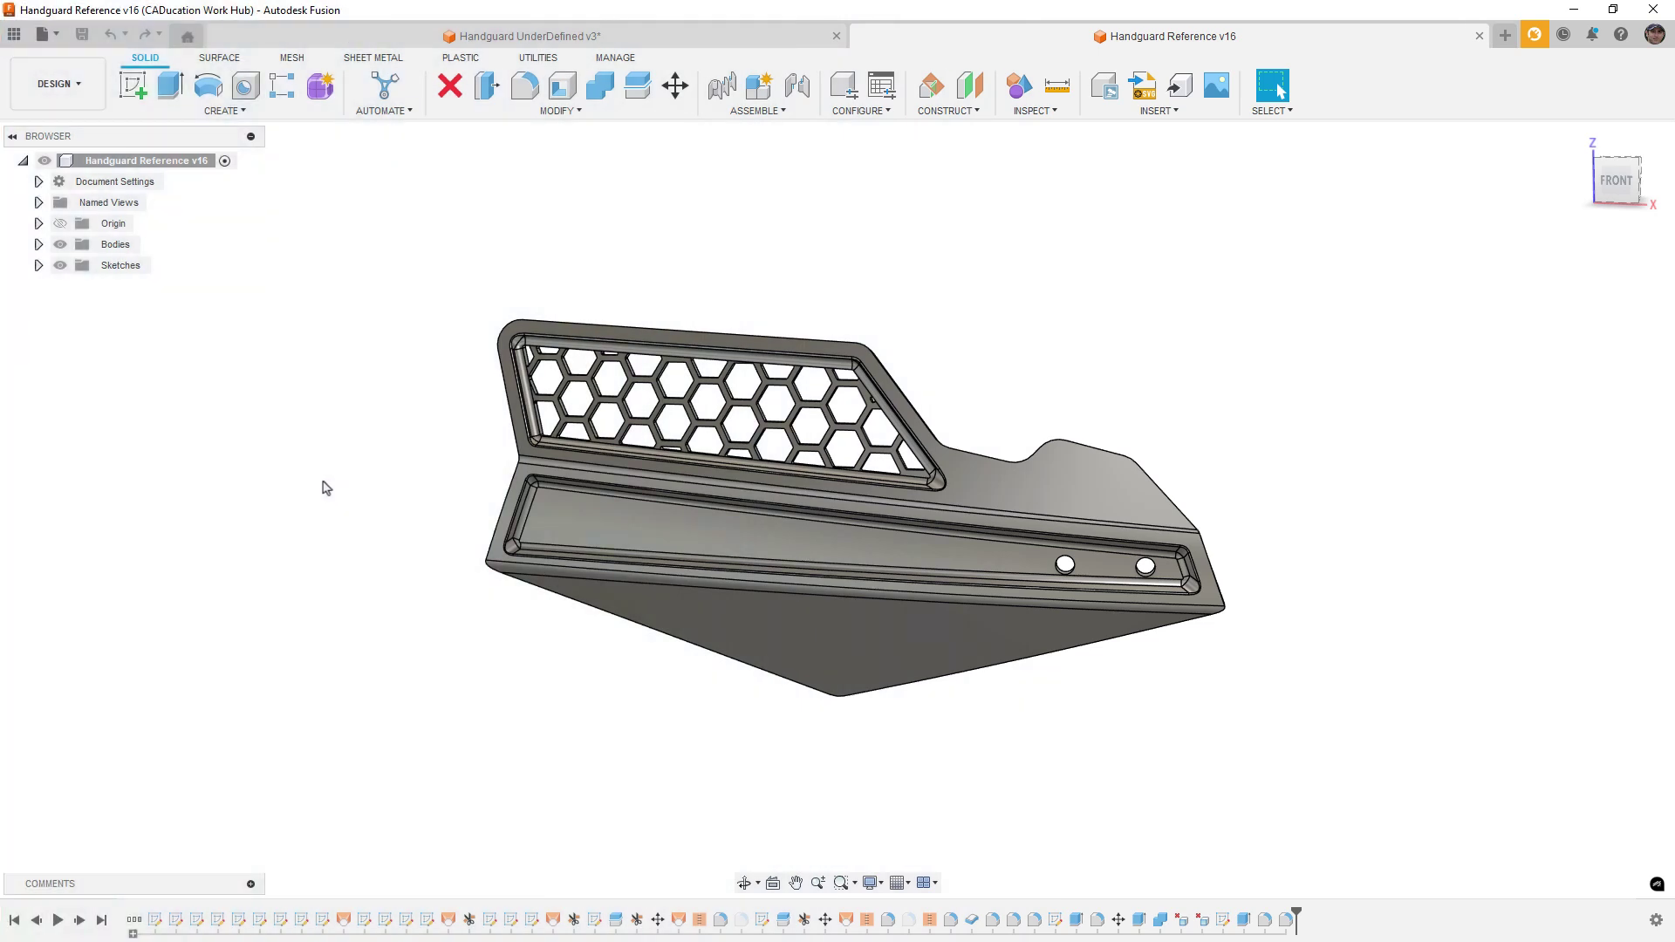
# Switch to the Handguard UnderDefined v3 design and make its Layout sketch visible
pyautogui.click(611, 36)
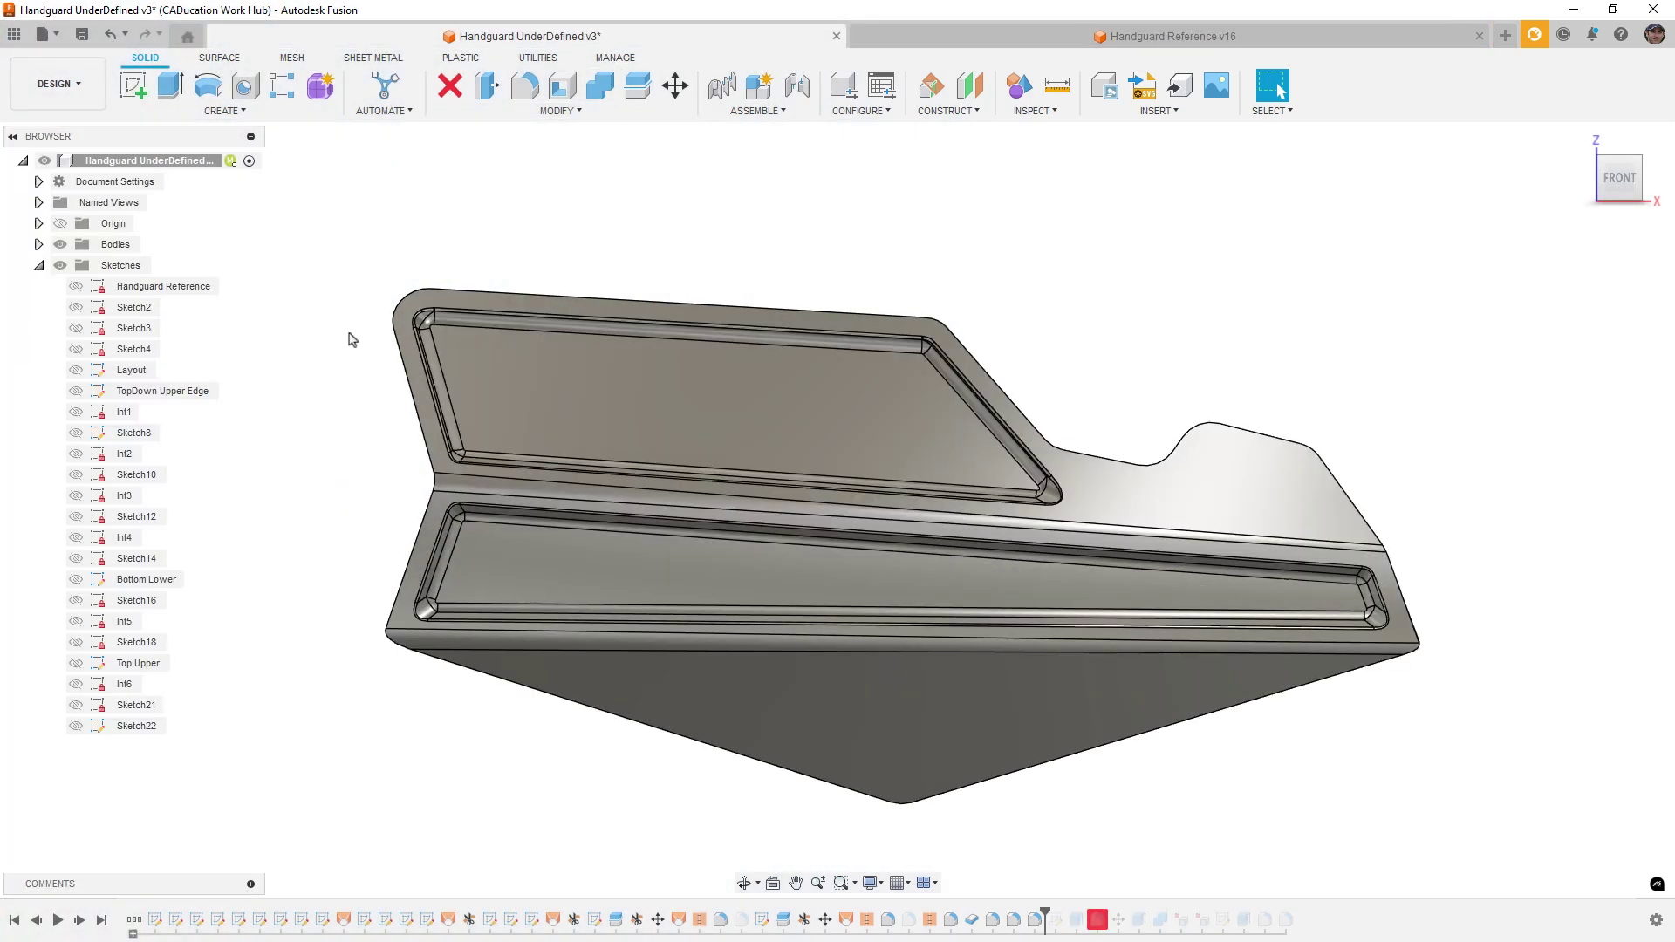
pyautogui.click(76, 370)
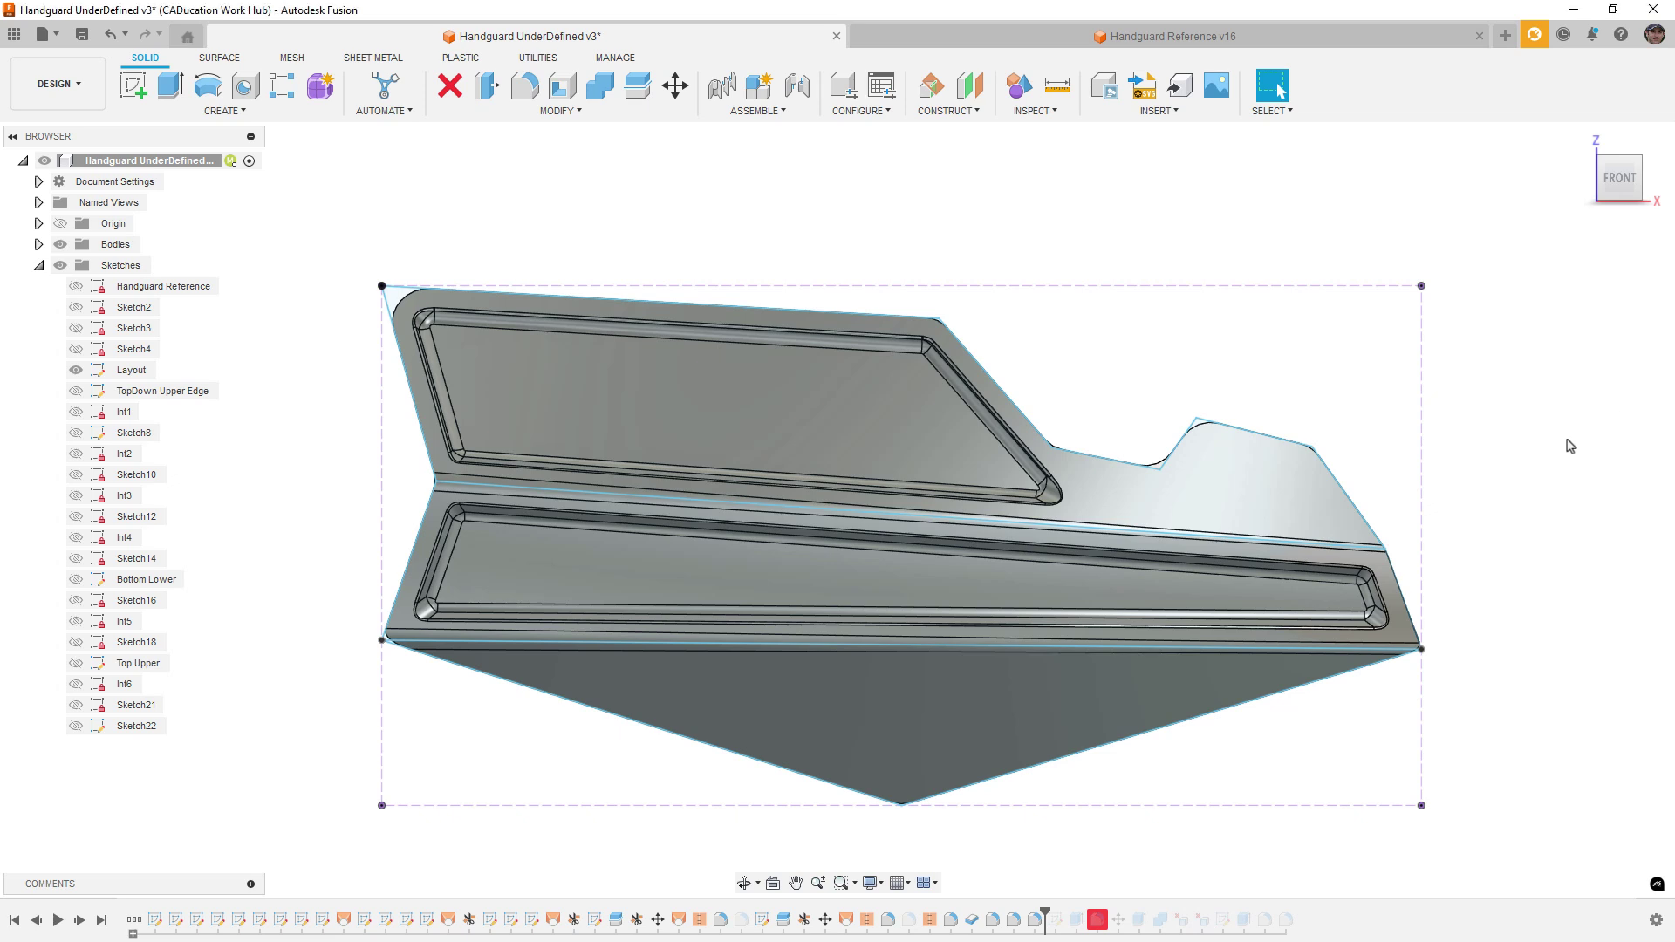
# Nudge a Layout upper-edge point slightly right, then roll the timeline past Fillet17
pyautogui.click(1317, 453)
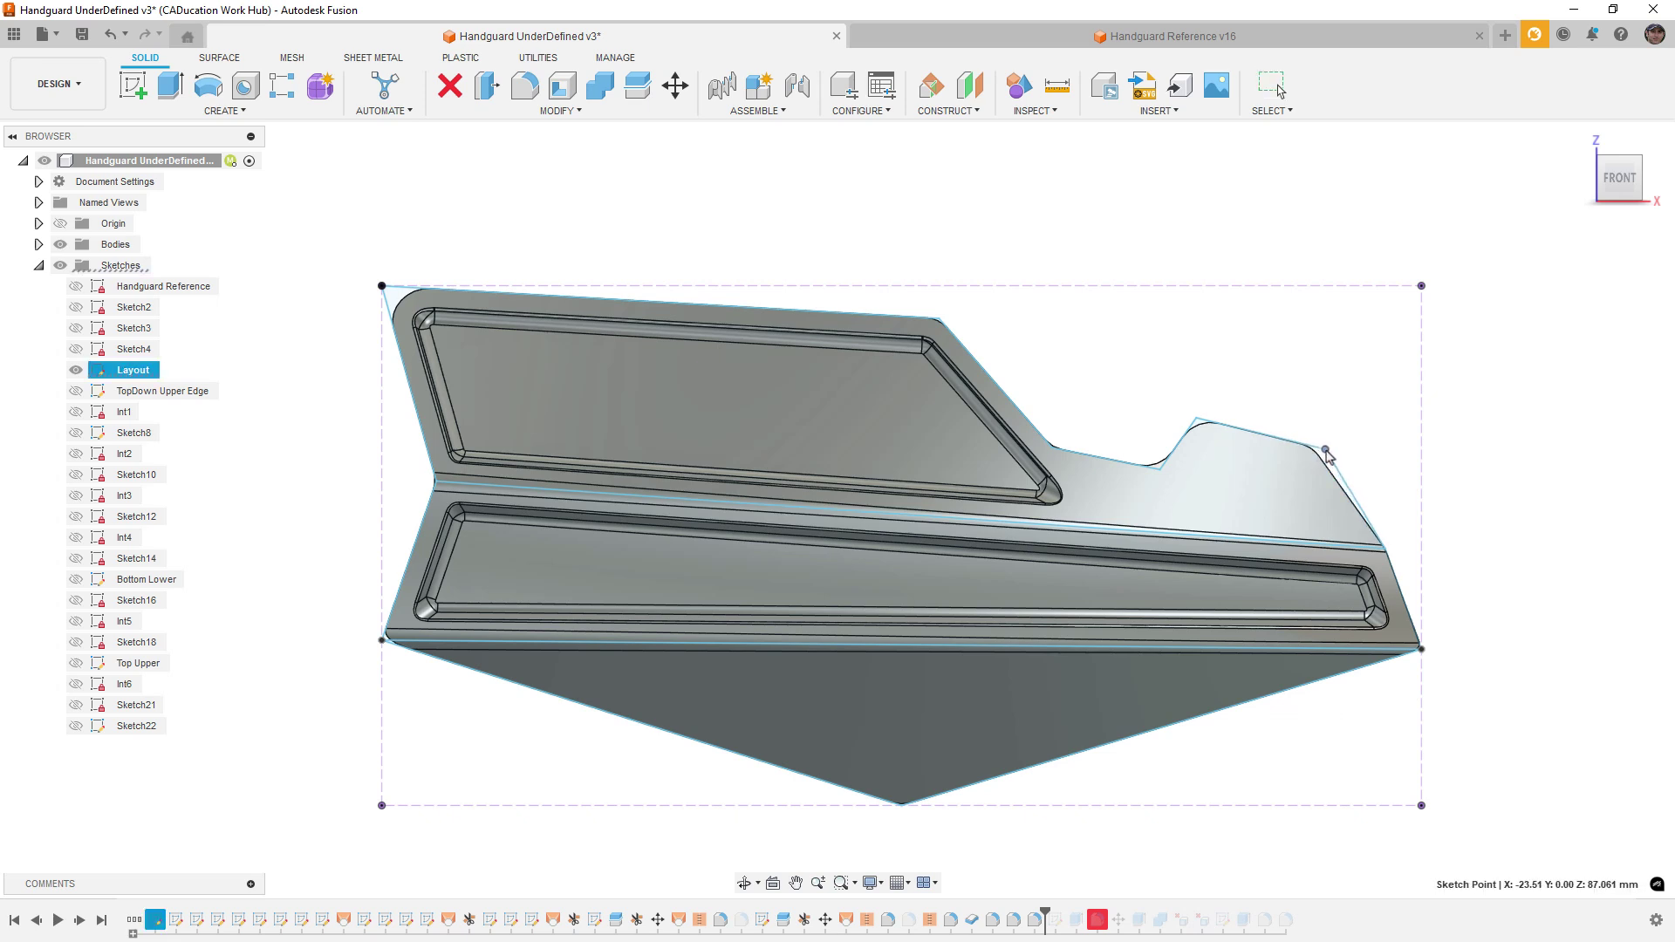
pyautogui.moveTo(1328, 455); pyautogui.dragTo(1331, 456)
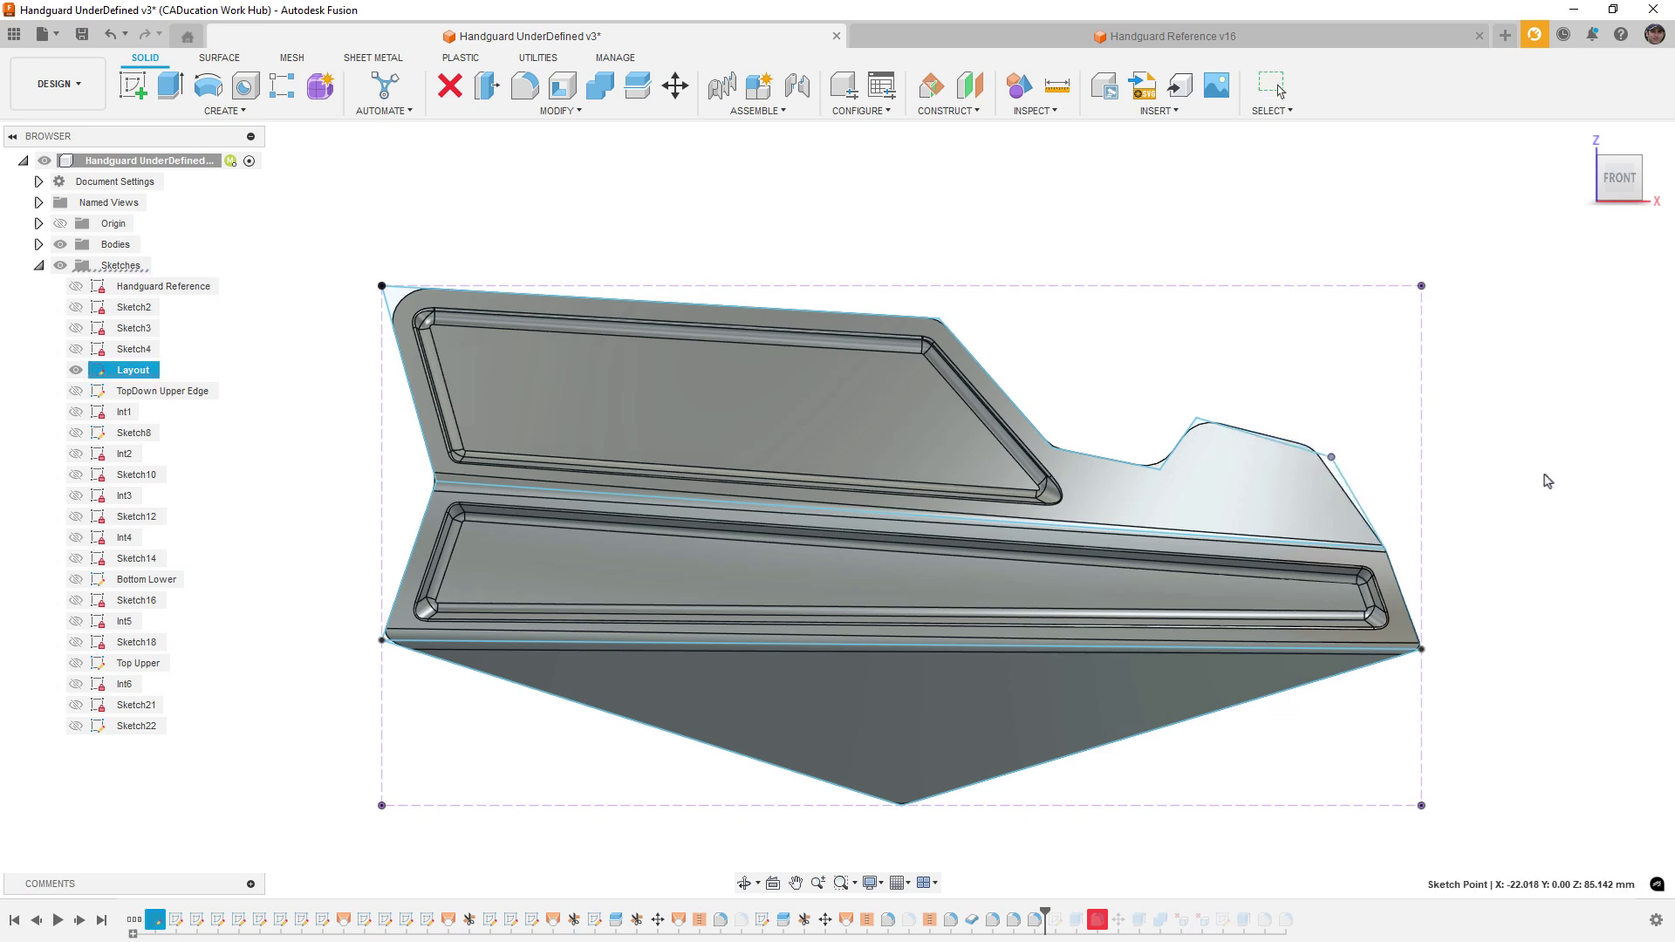
pyautogui.press('Escape')
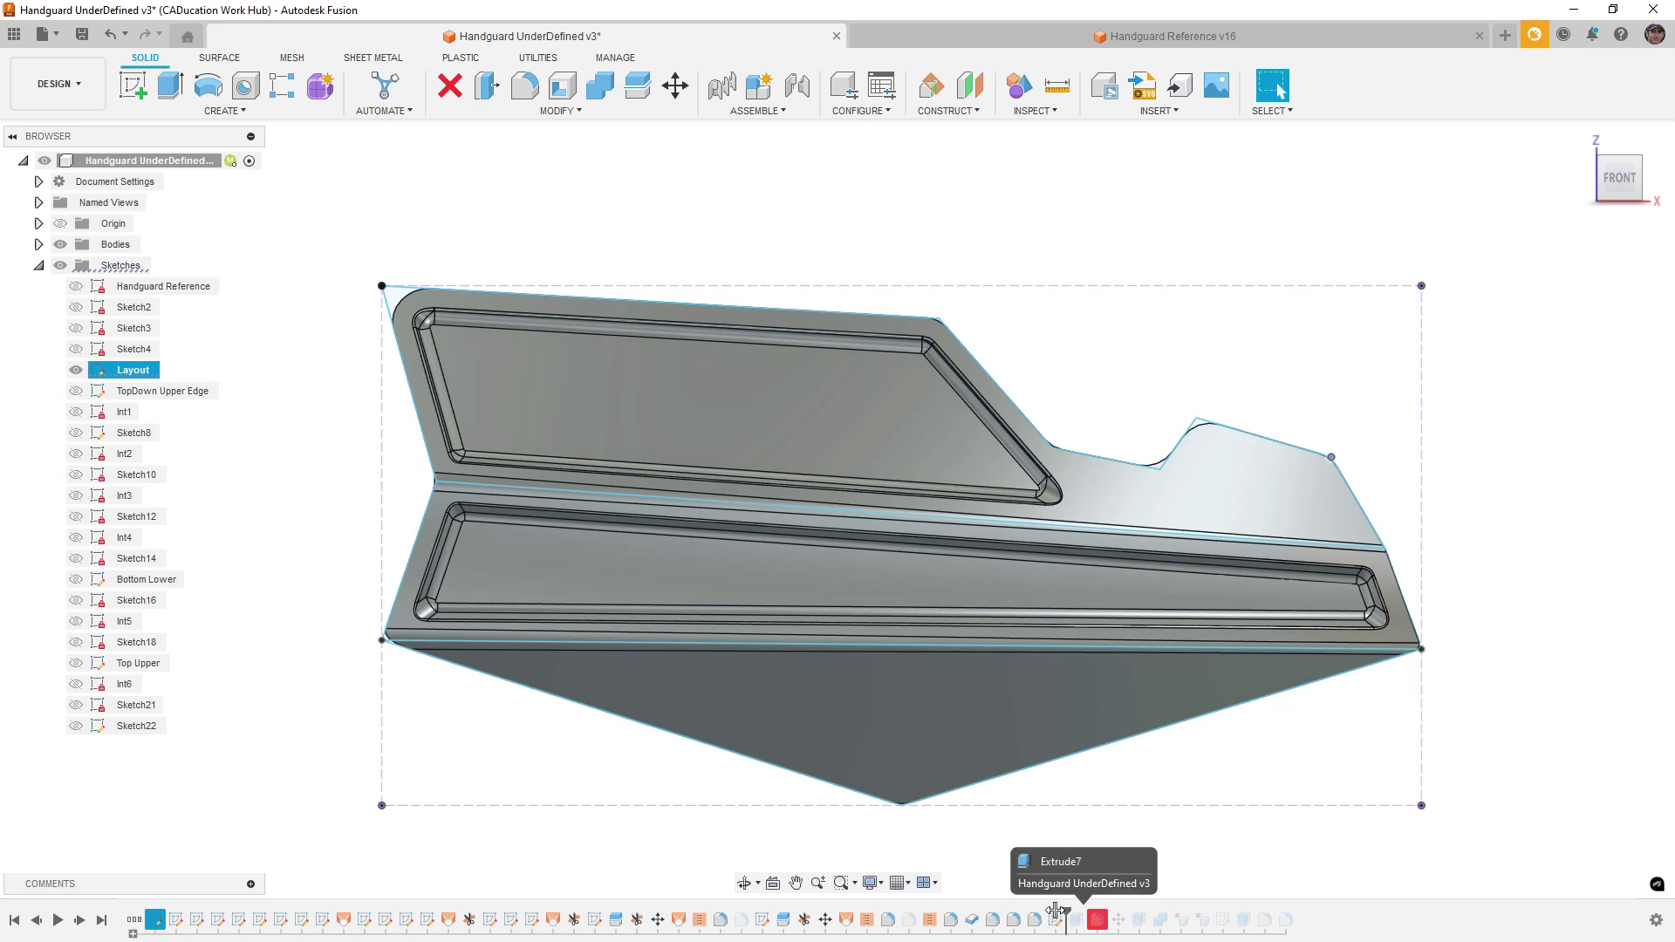
pyautogui.moveTo(1056, 912); pyautogui.dragTo(1085, 912)
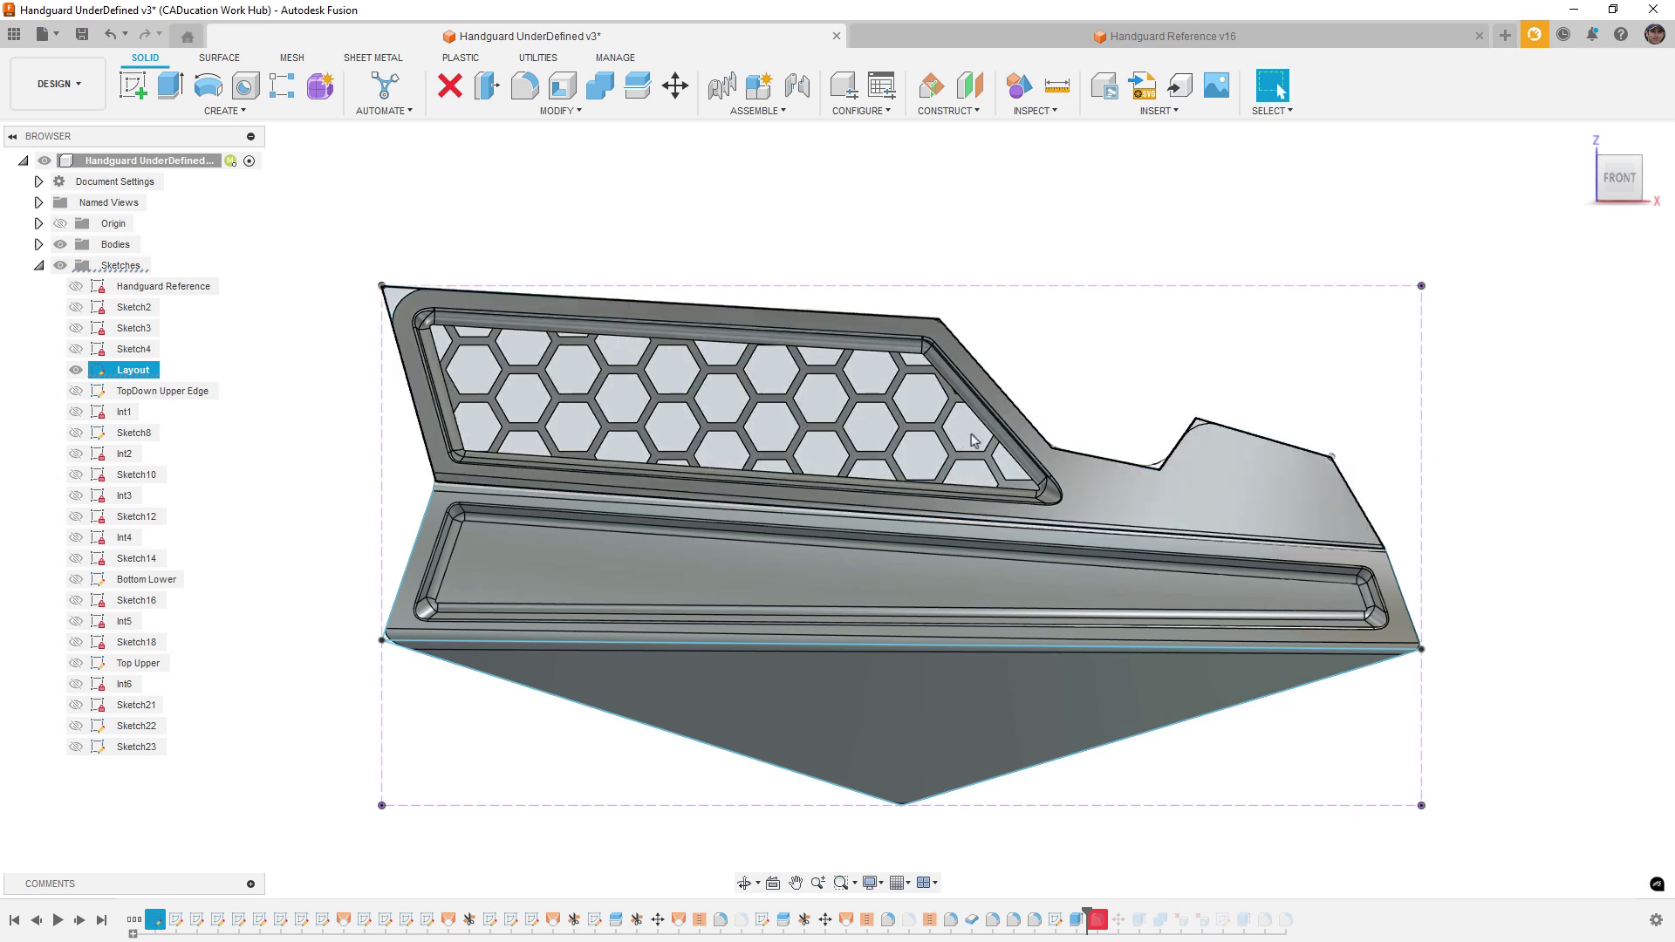
# Roll the timeline back to before the hex pattern features
pyautogui.press('Escape')
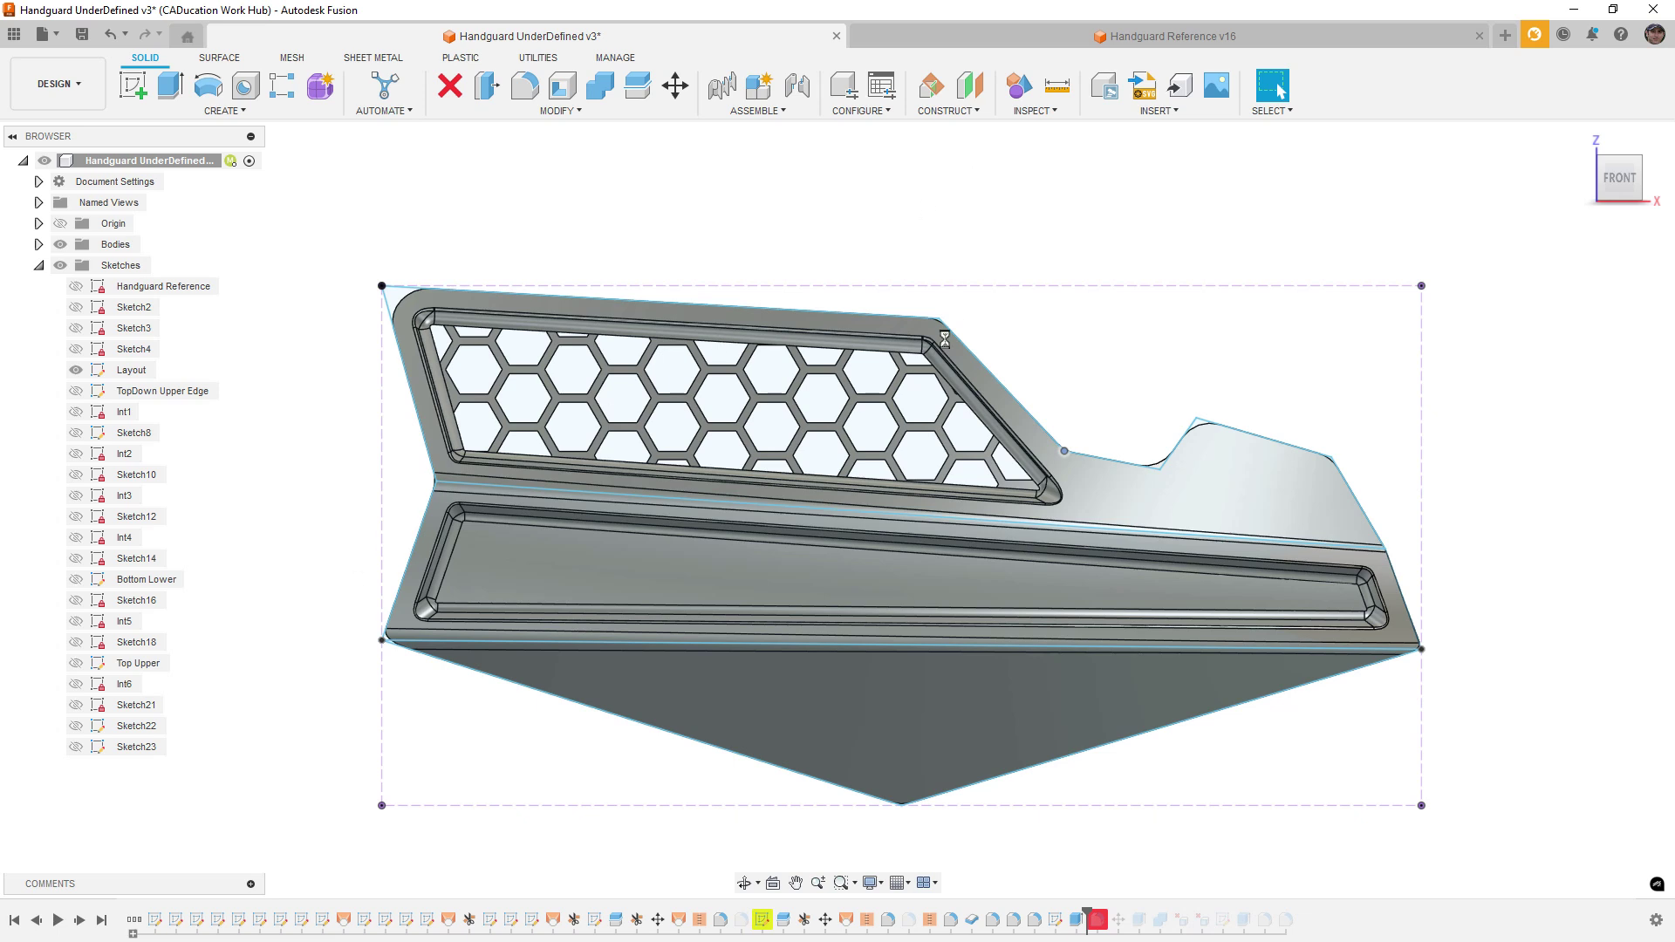
pyautogui.click(948, 368)
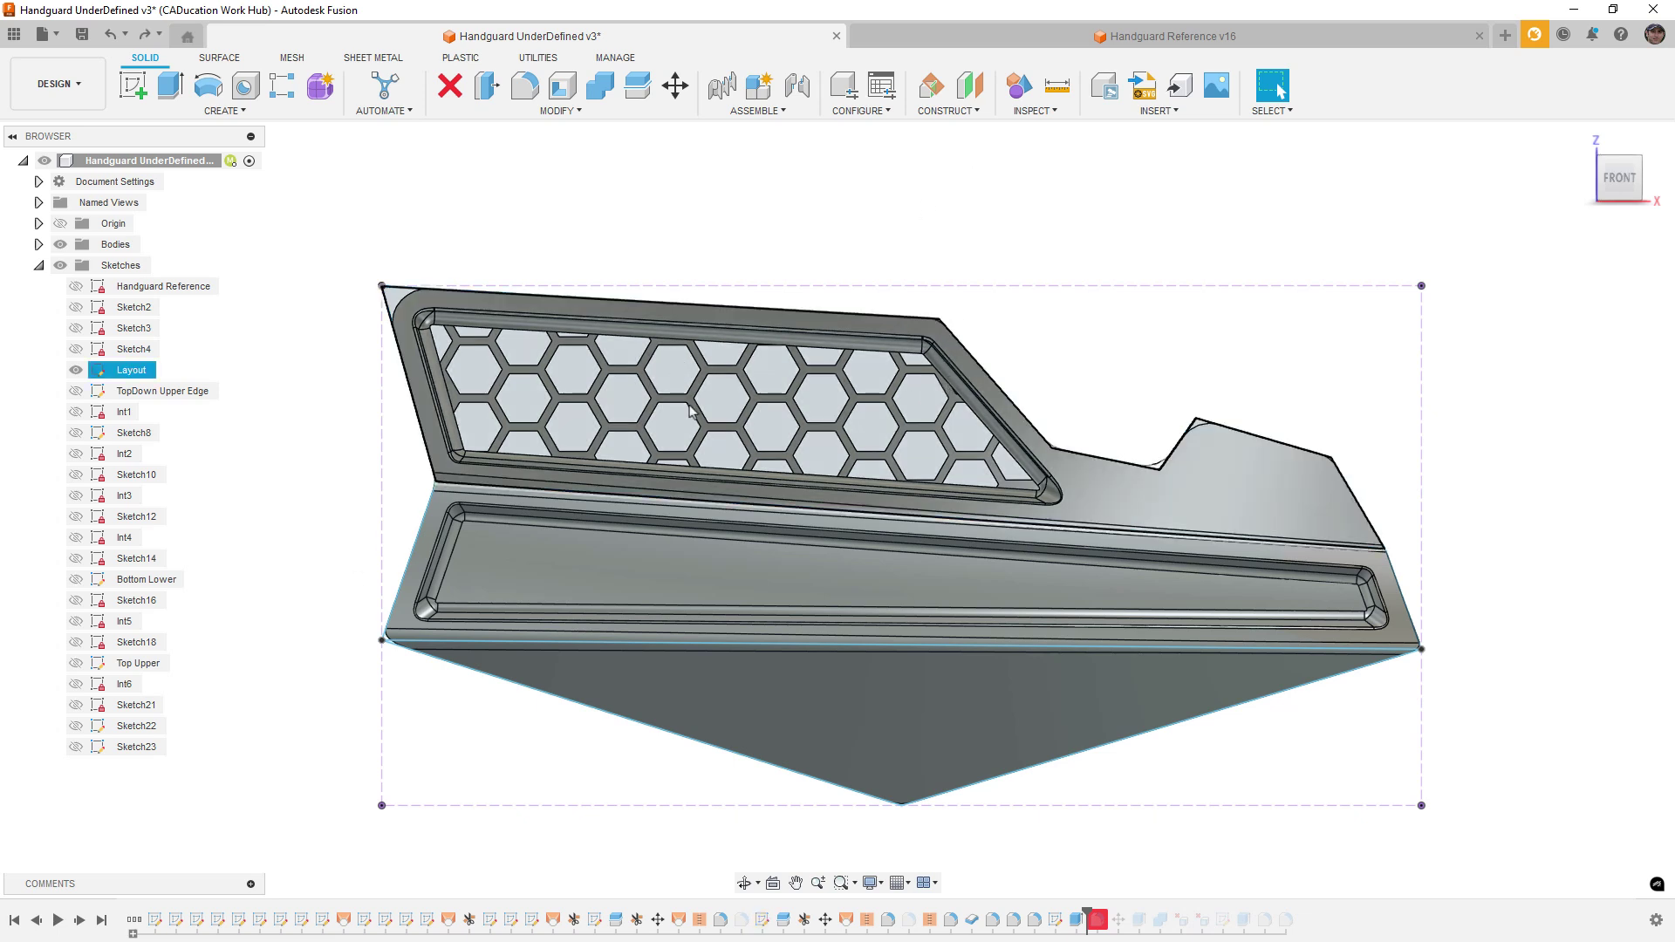
pyautogui.press('Escape')
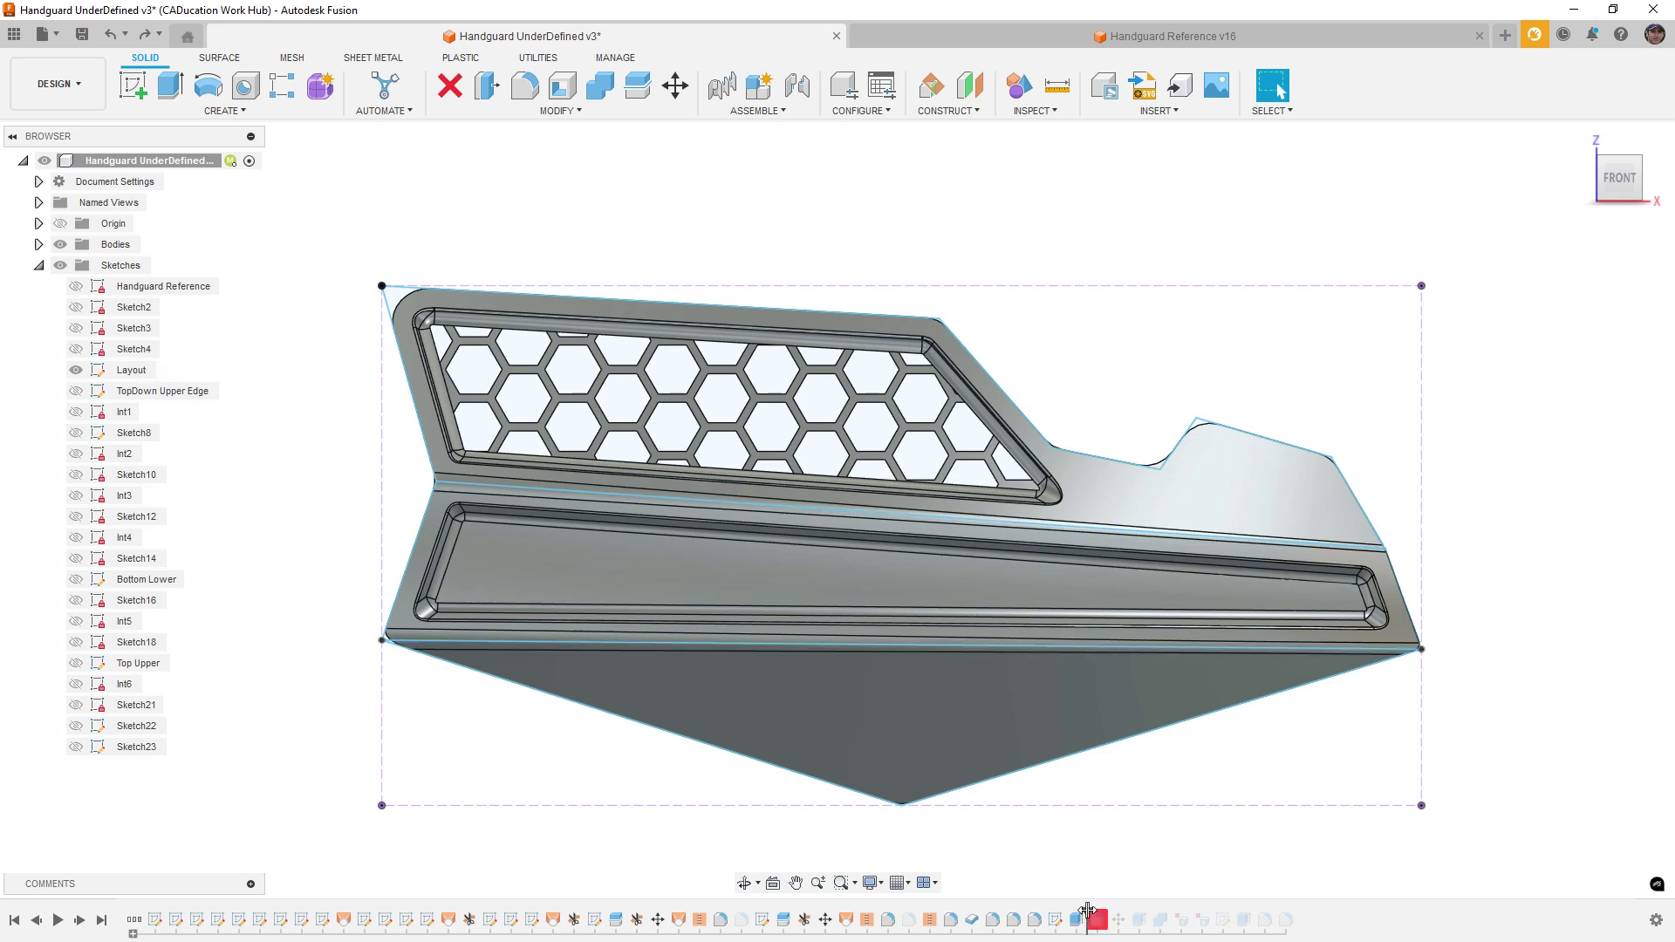
pyautogui.moveTo(1087, 911); pyautogui.dragTo(1044, 911)
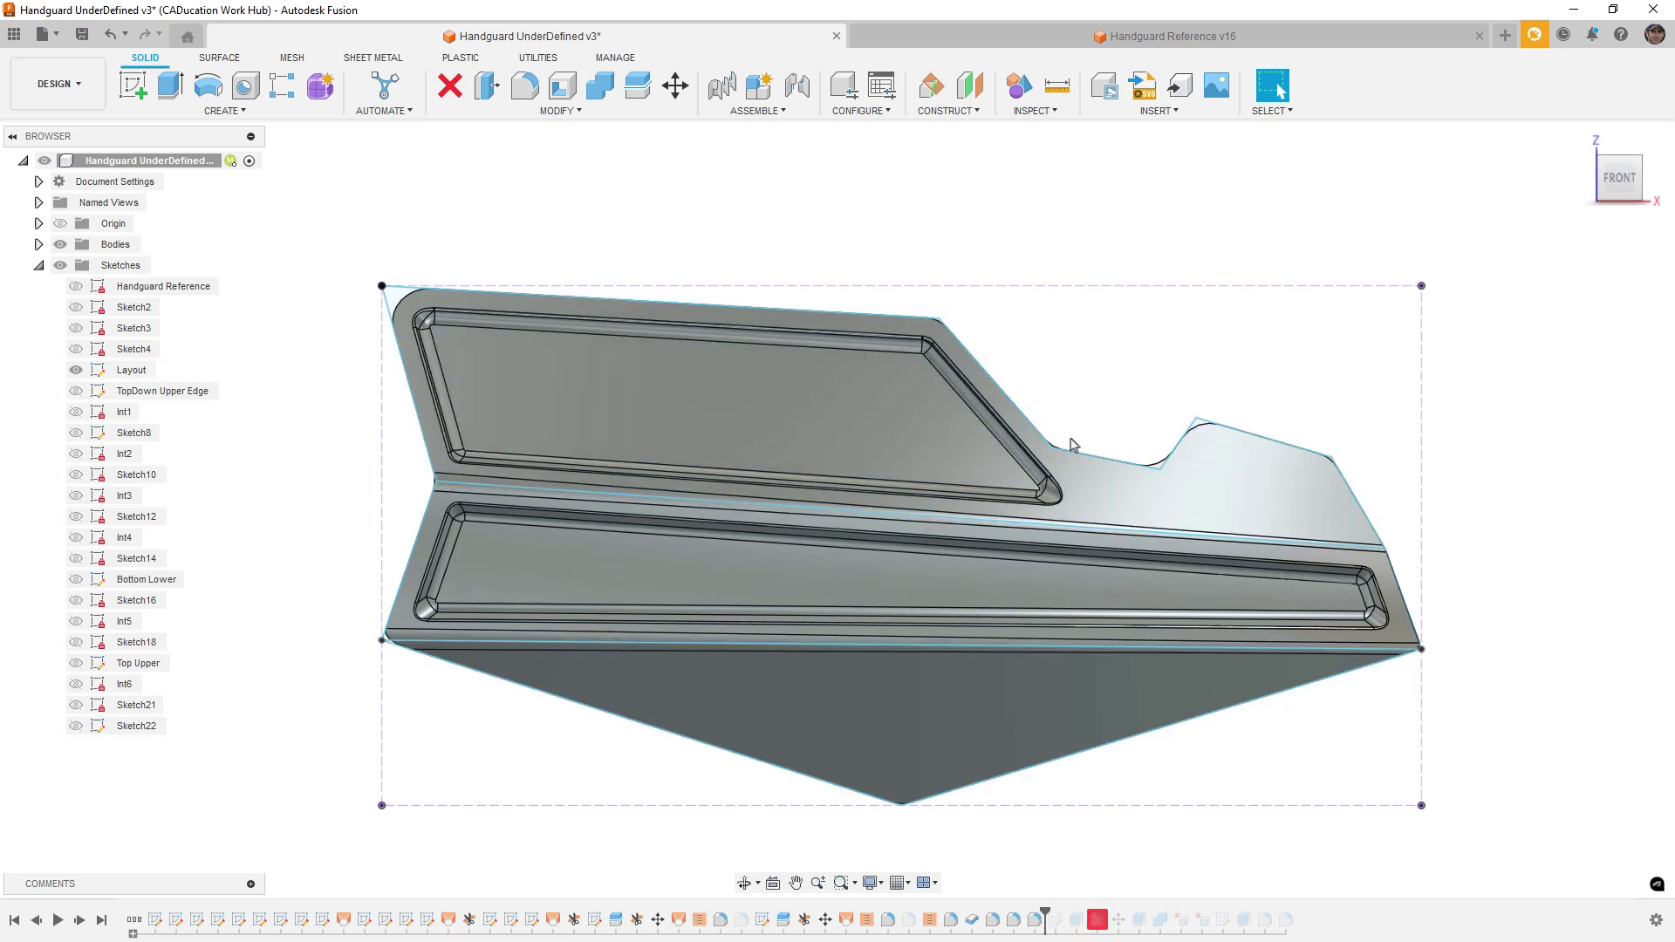
# Pick the Layout sketch's notch-edge points, then select the Layout sketch
pyautogui.click(1117, 466)
pyautogui.click(1163, 466)
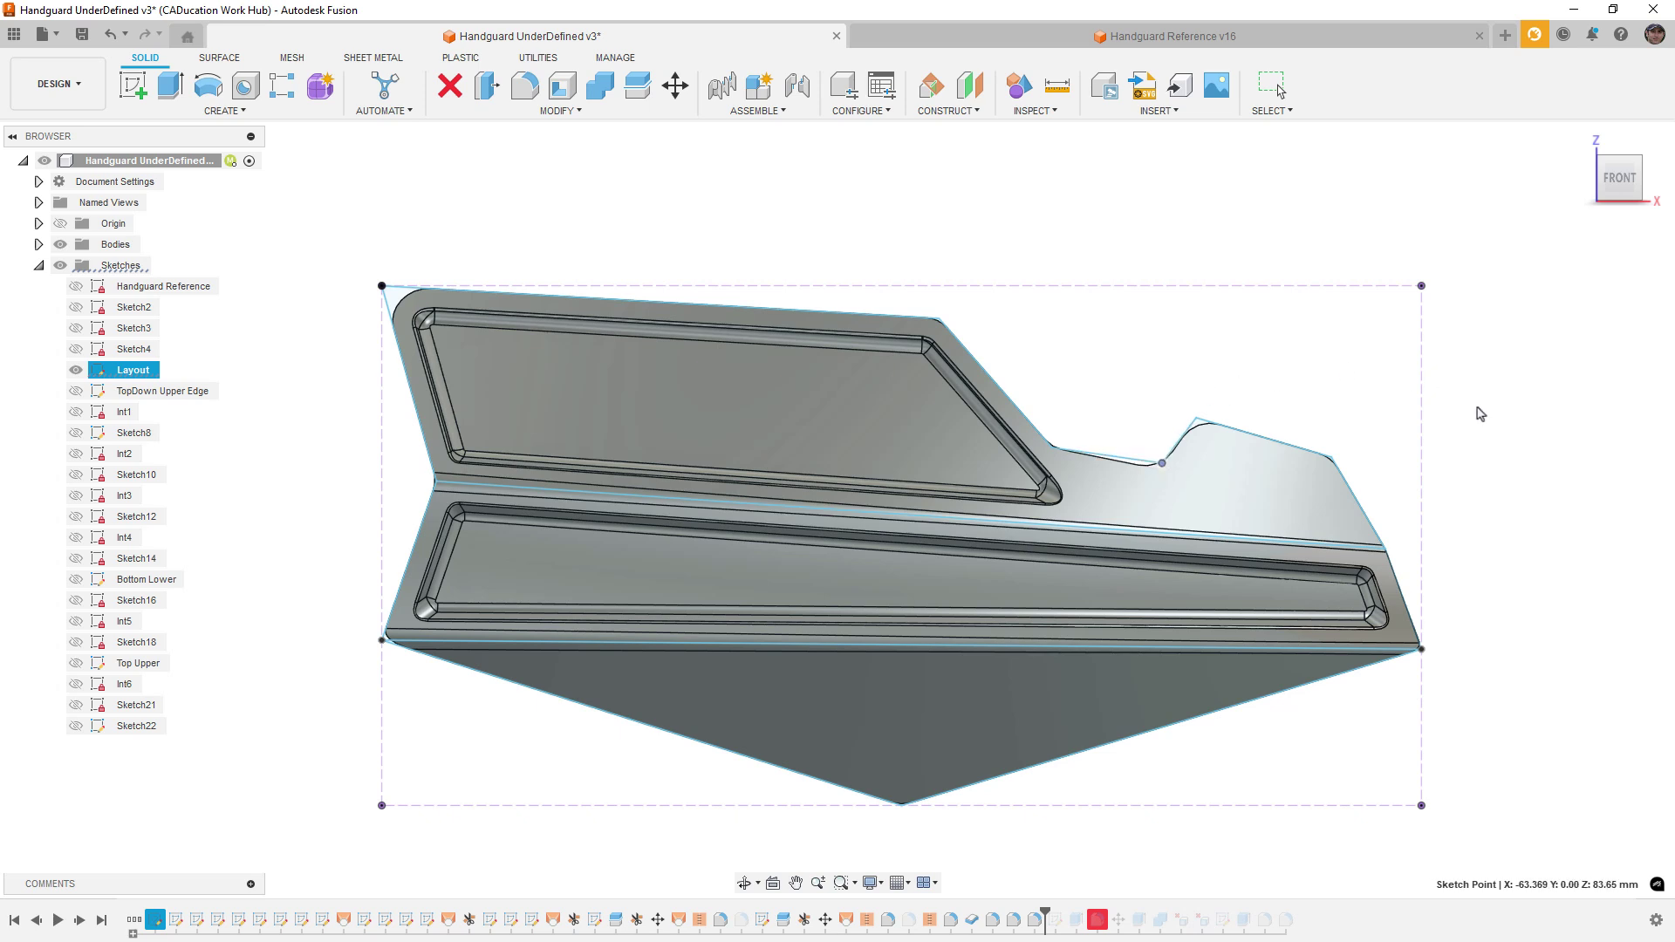
pyautogui.press('Escape')
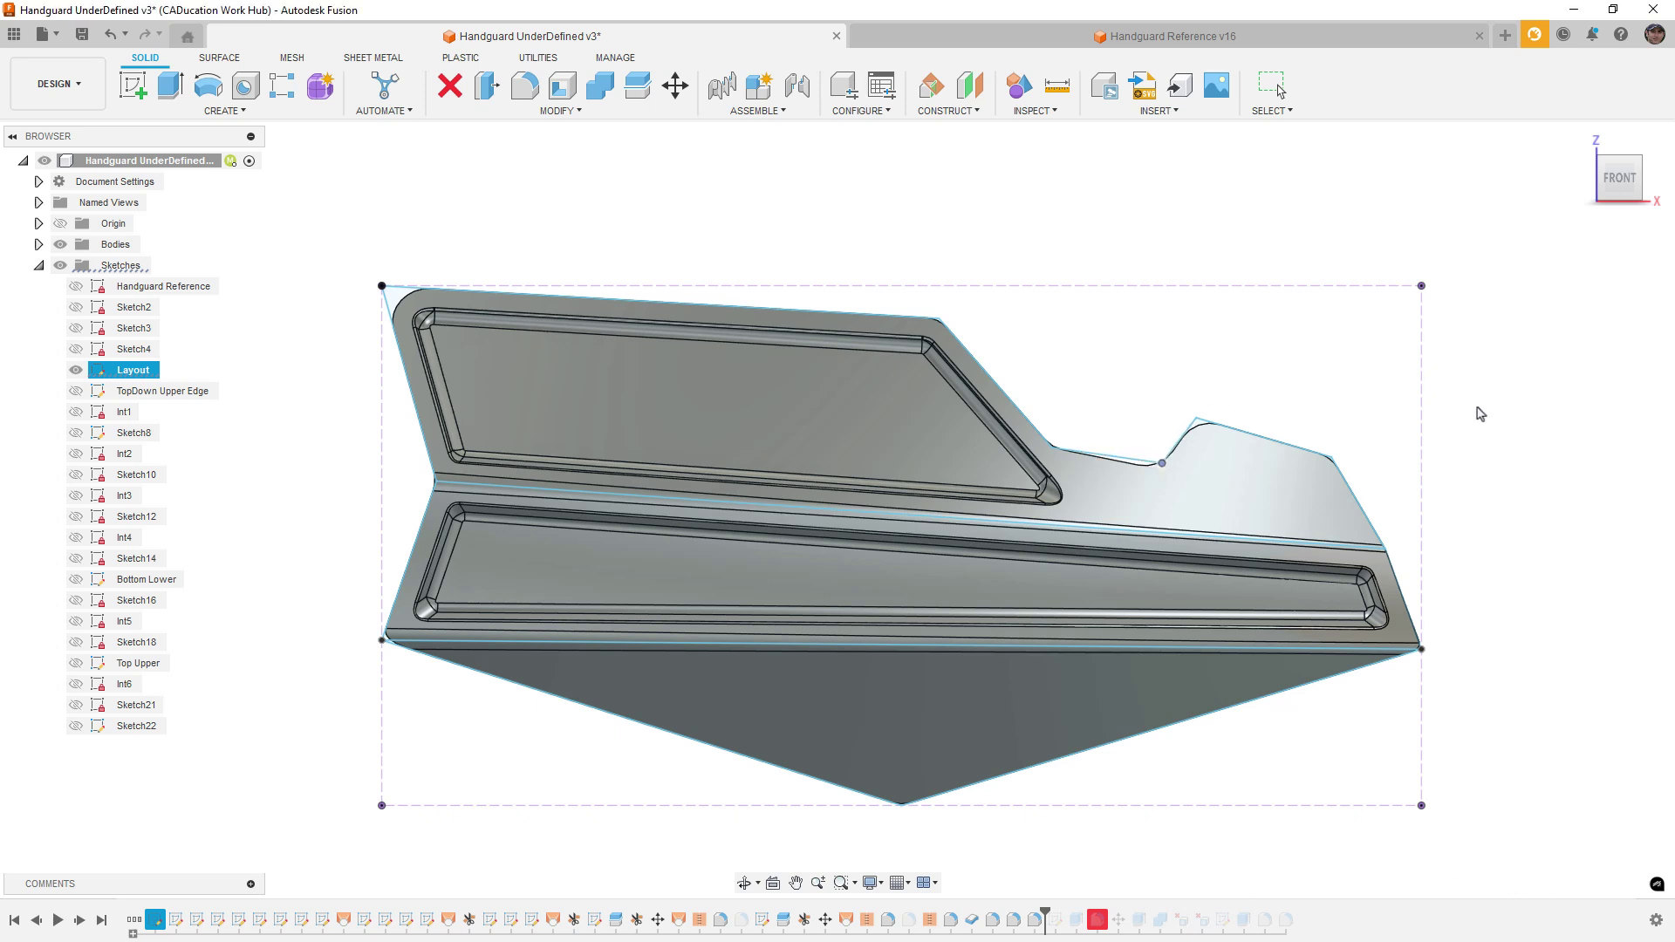
pyautogui.click(1526, 465)
pyautogui.click(105, 370)
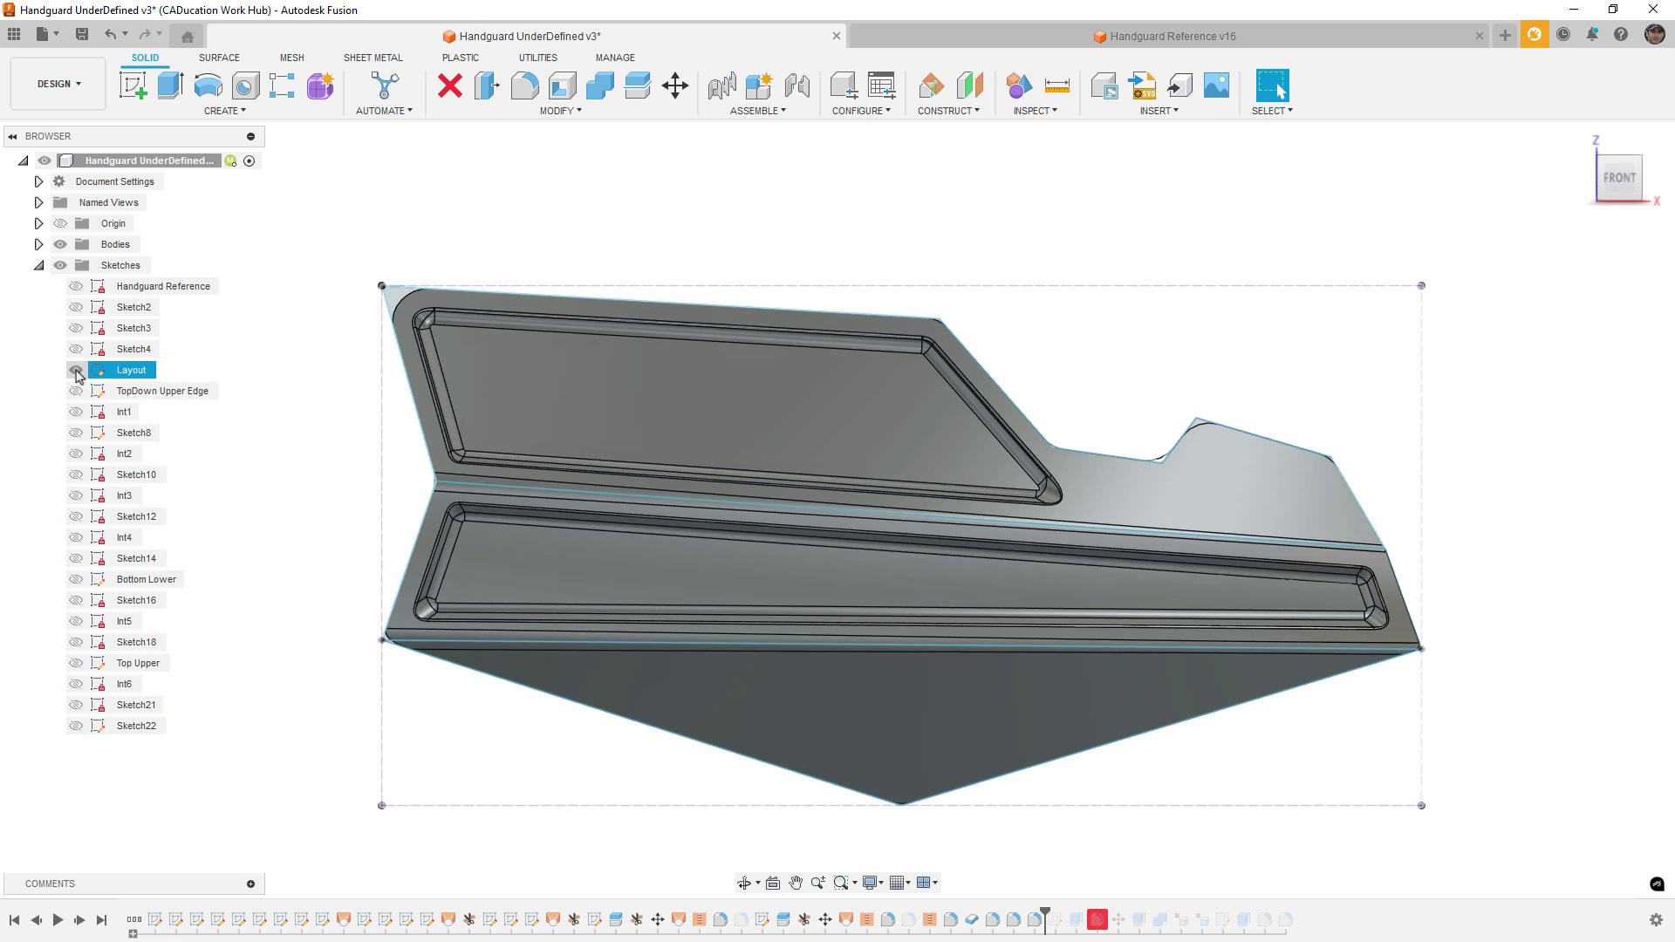
# Show the Top Upper sketch and look down on the handguard from the top
pyautogui.press('Escape')
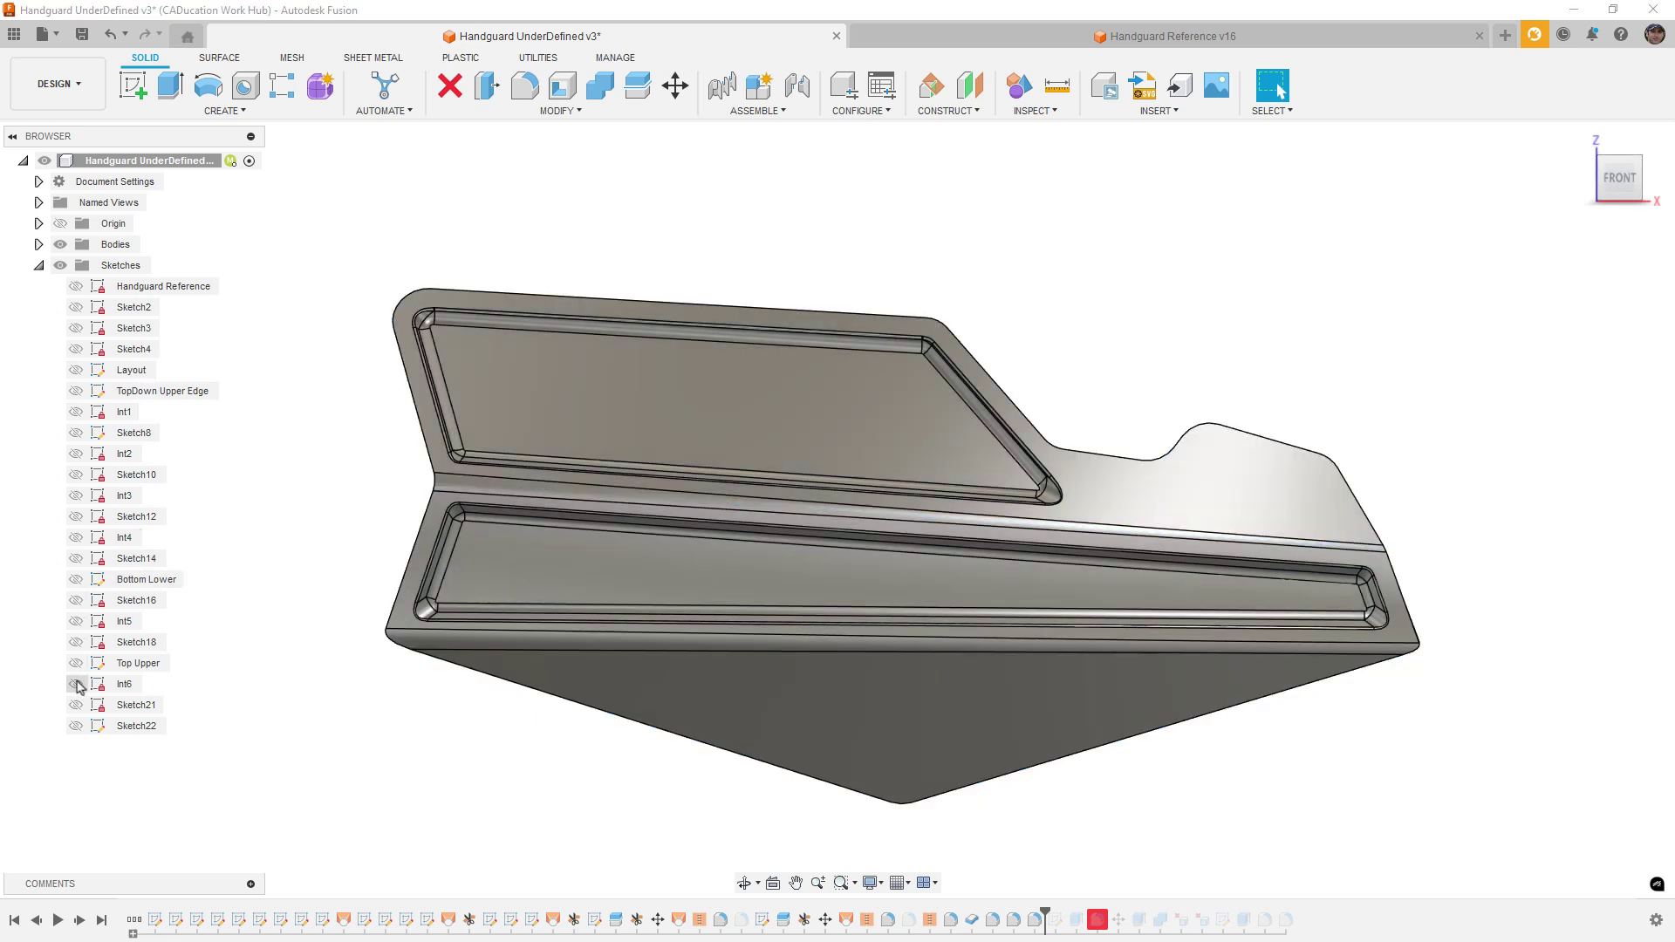
pyautogui.click(76, 663)
pyautogui.keyDown('shift'); pyautogui.moveTo(1306, 293); pyautogui.dragTo(1313, 365, button='middle'); pyautogui.keyUp('shift')
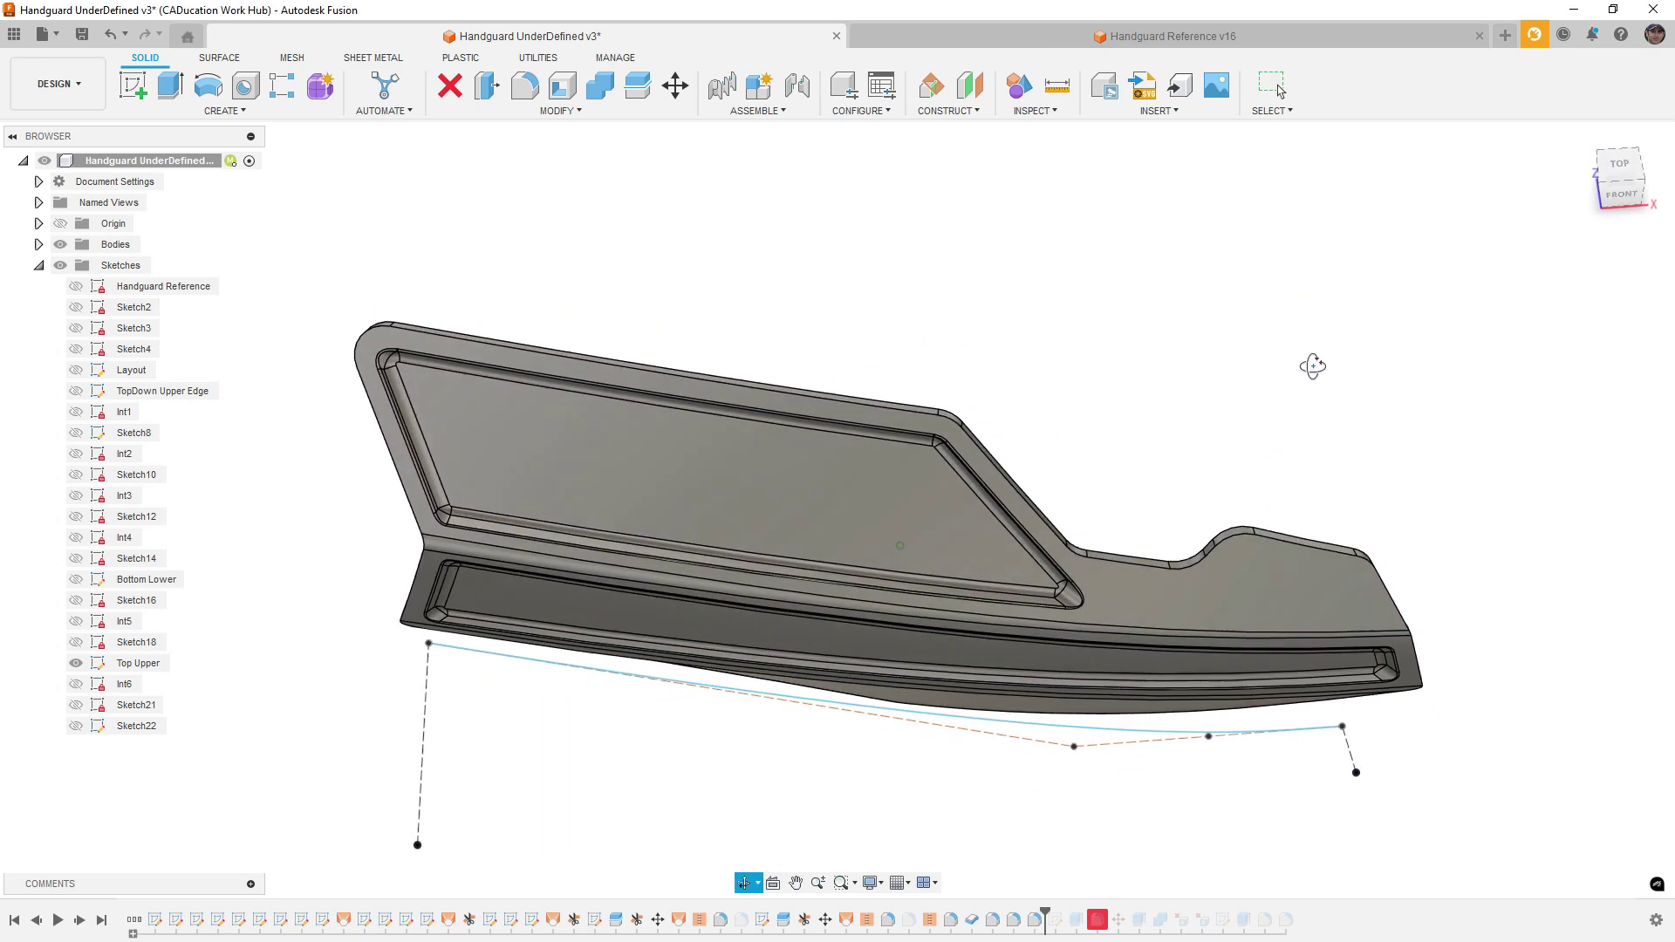
pyautogui.click(1620, 162)
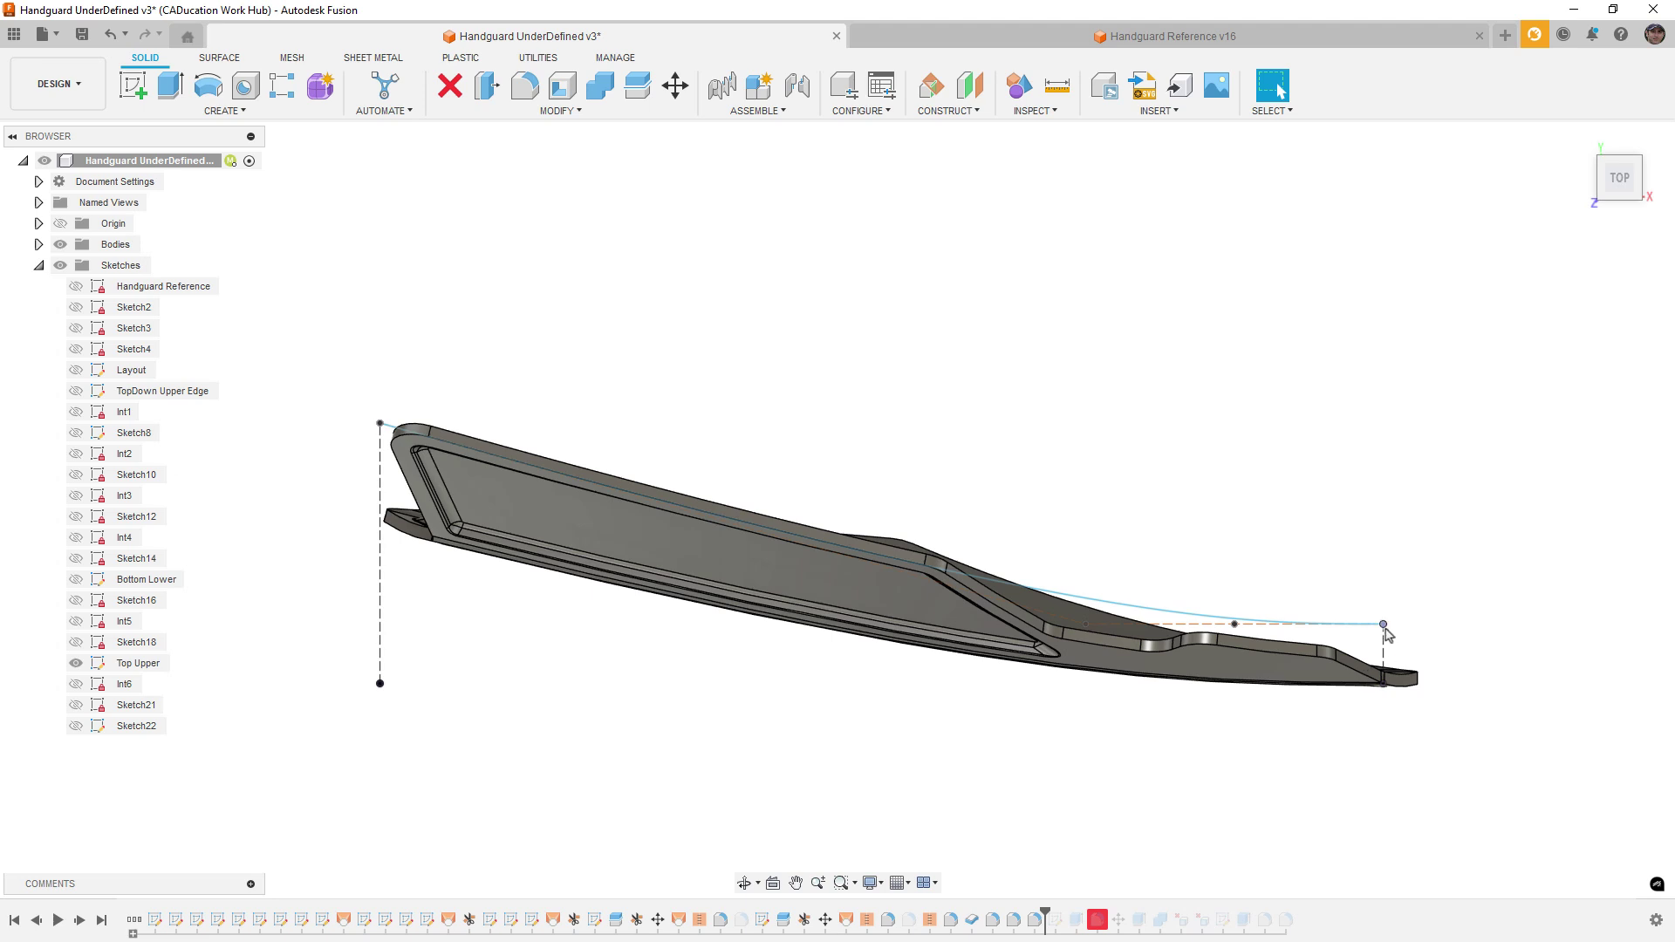
# Pull both Top Upper spline endpoints lower, then view the handguard from the front
pyautogui.moveTo(1390, 625); pyautogui.dragTo(1392, 635)
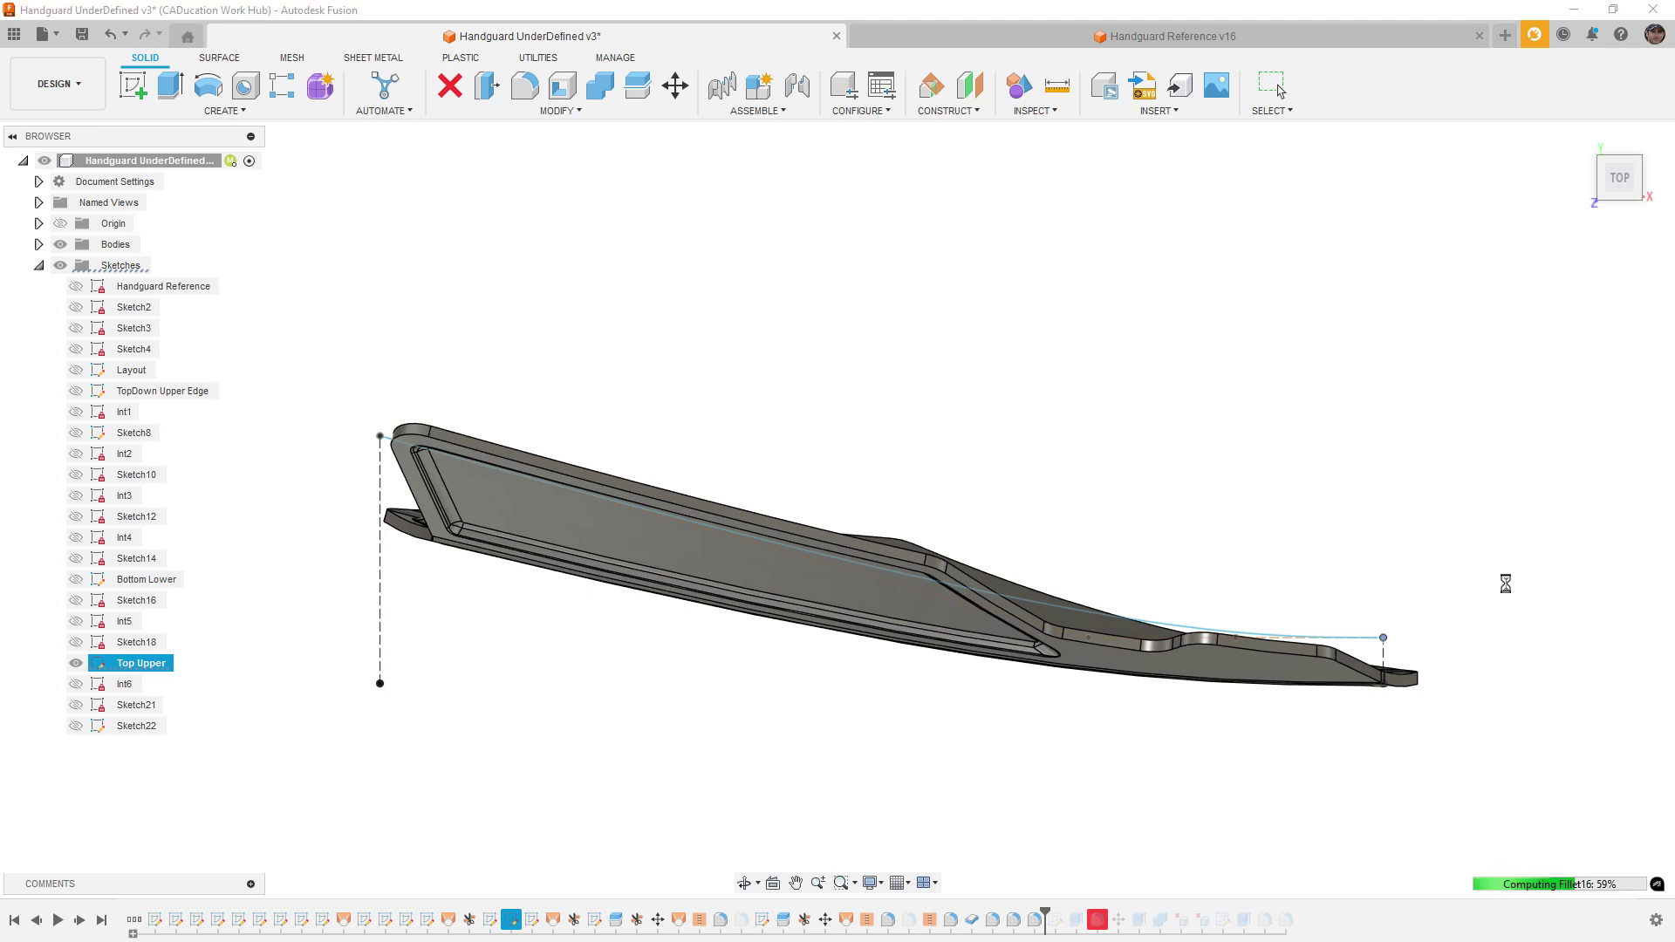
pyautogui.moveTo(380, 435); pyautogui.dragTo(379, 457)
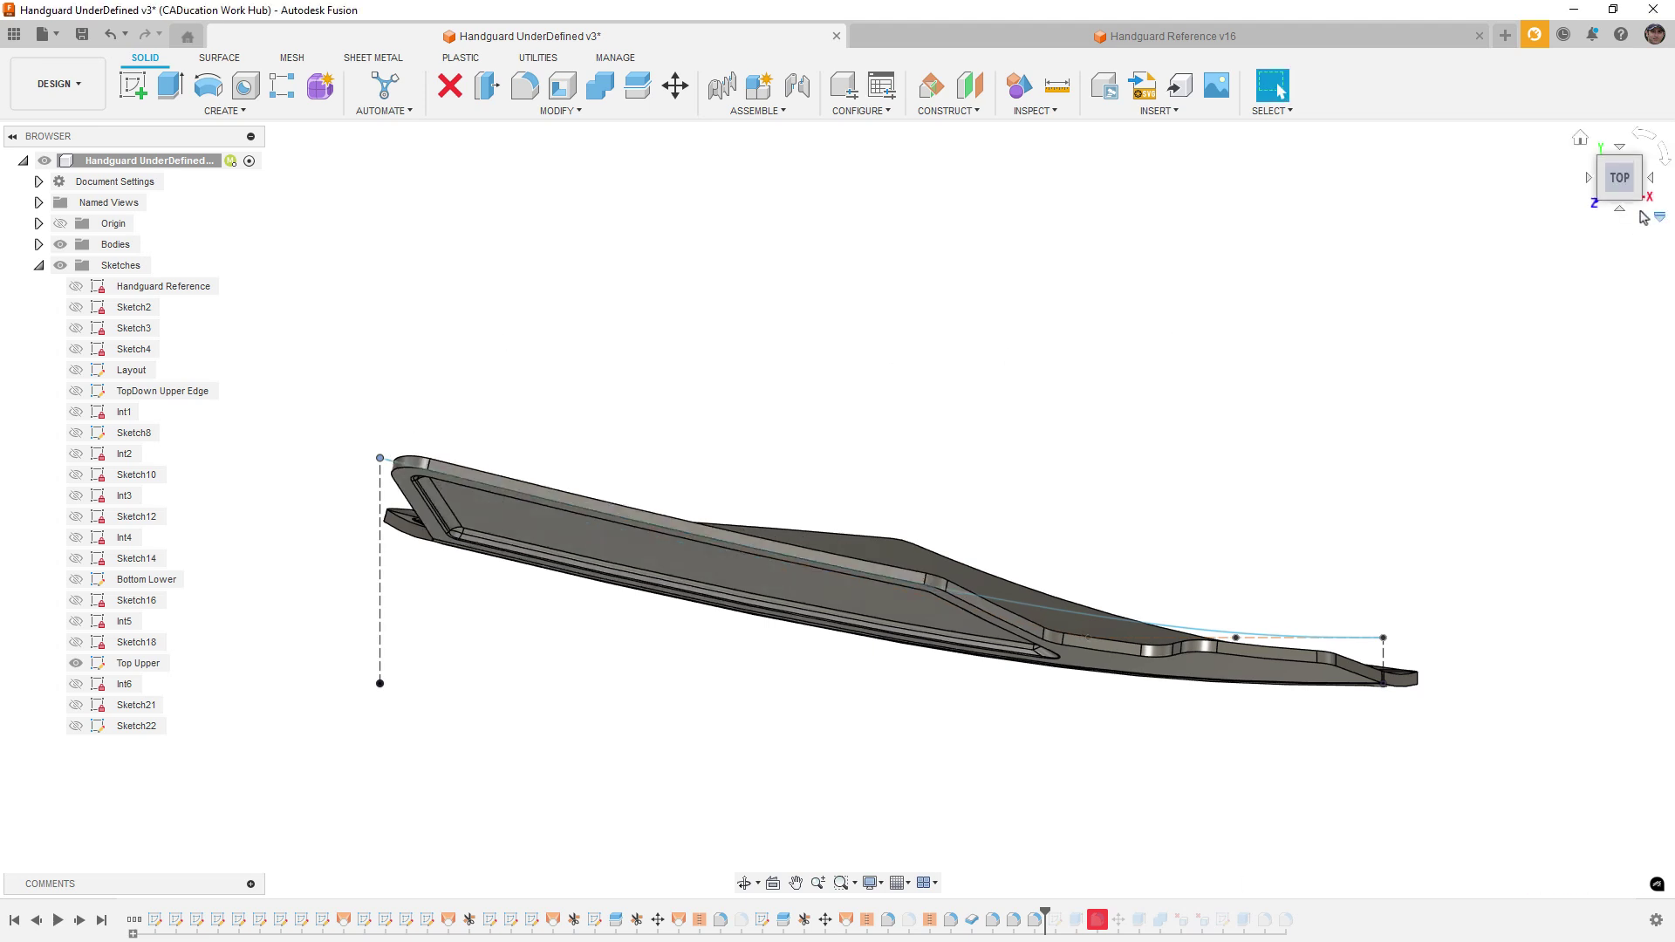
pyautogui.click(1620, 214)
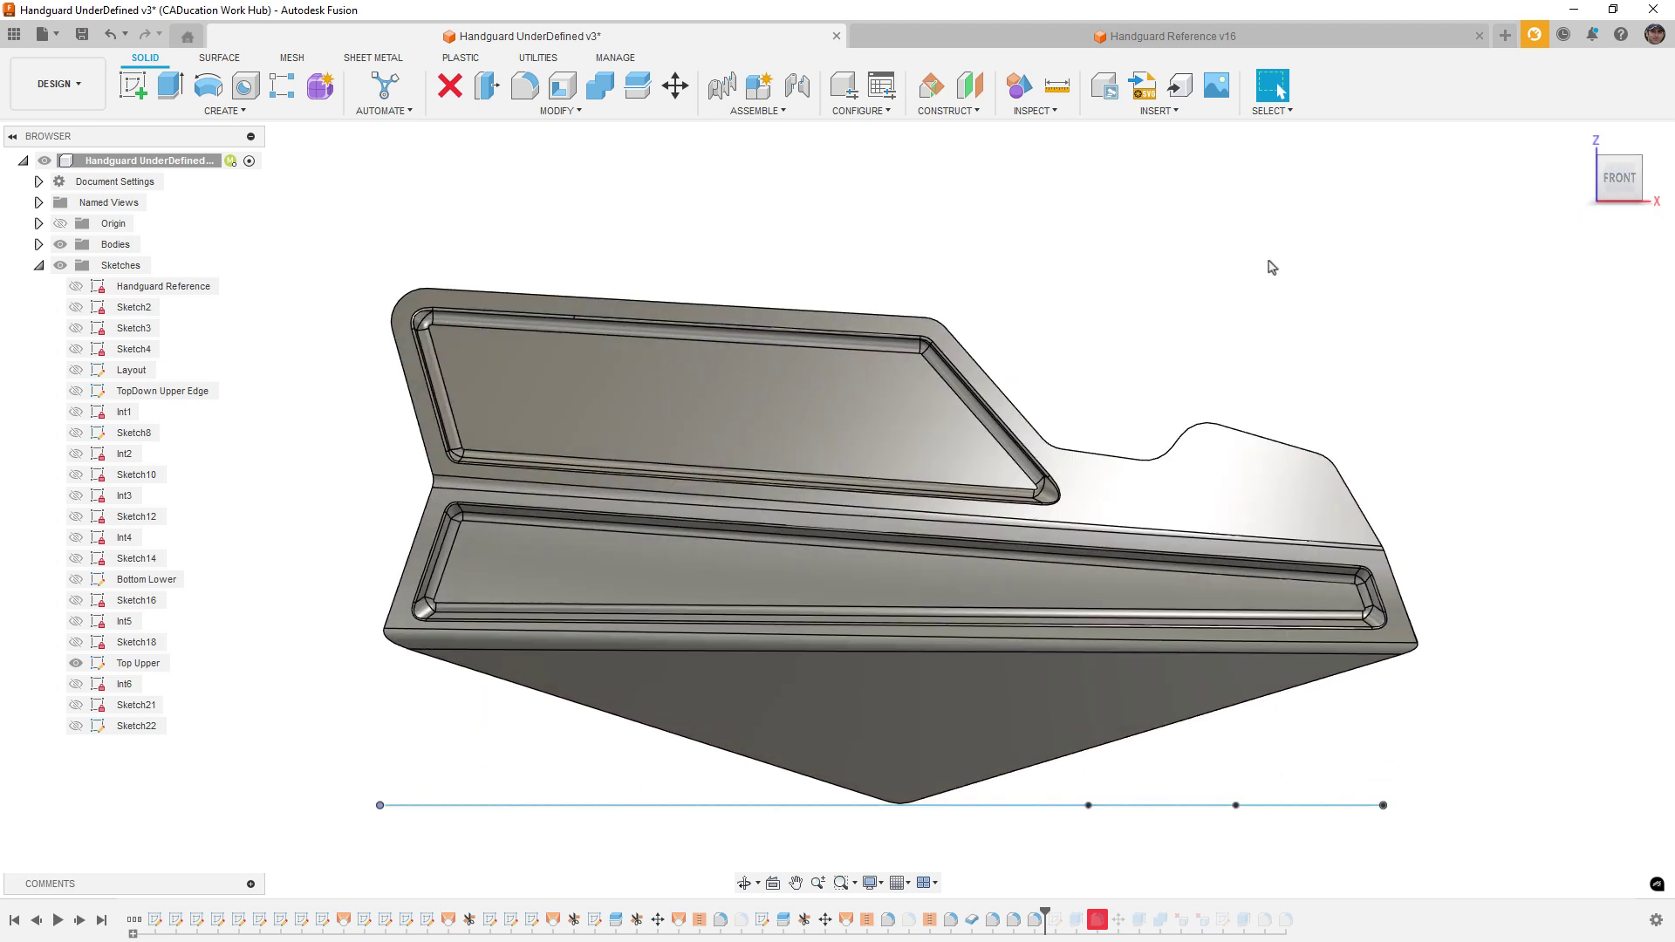
# Show only Bottom Lower, lower its left endpoint in top view, and roll history before the body
pyautogui.click(76, 663)
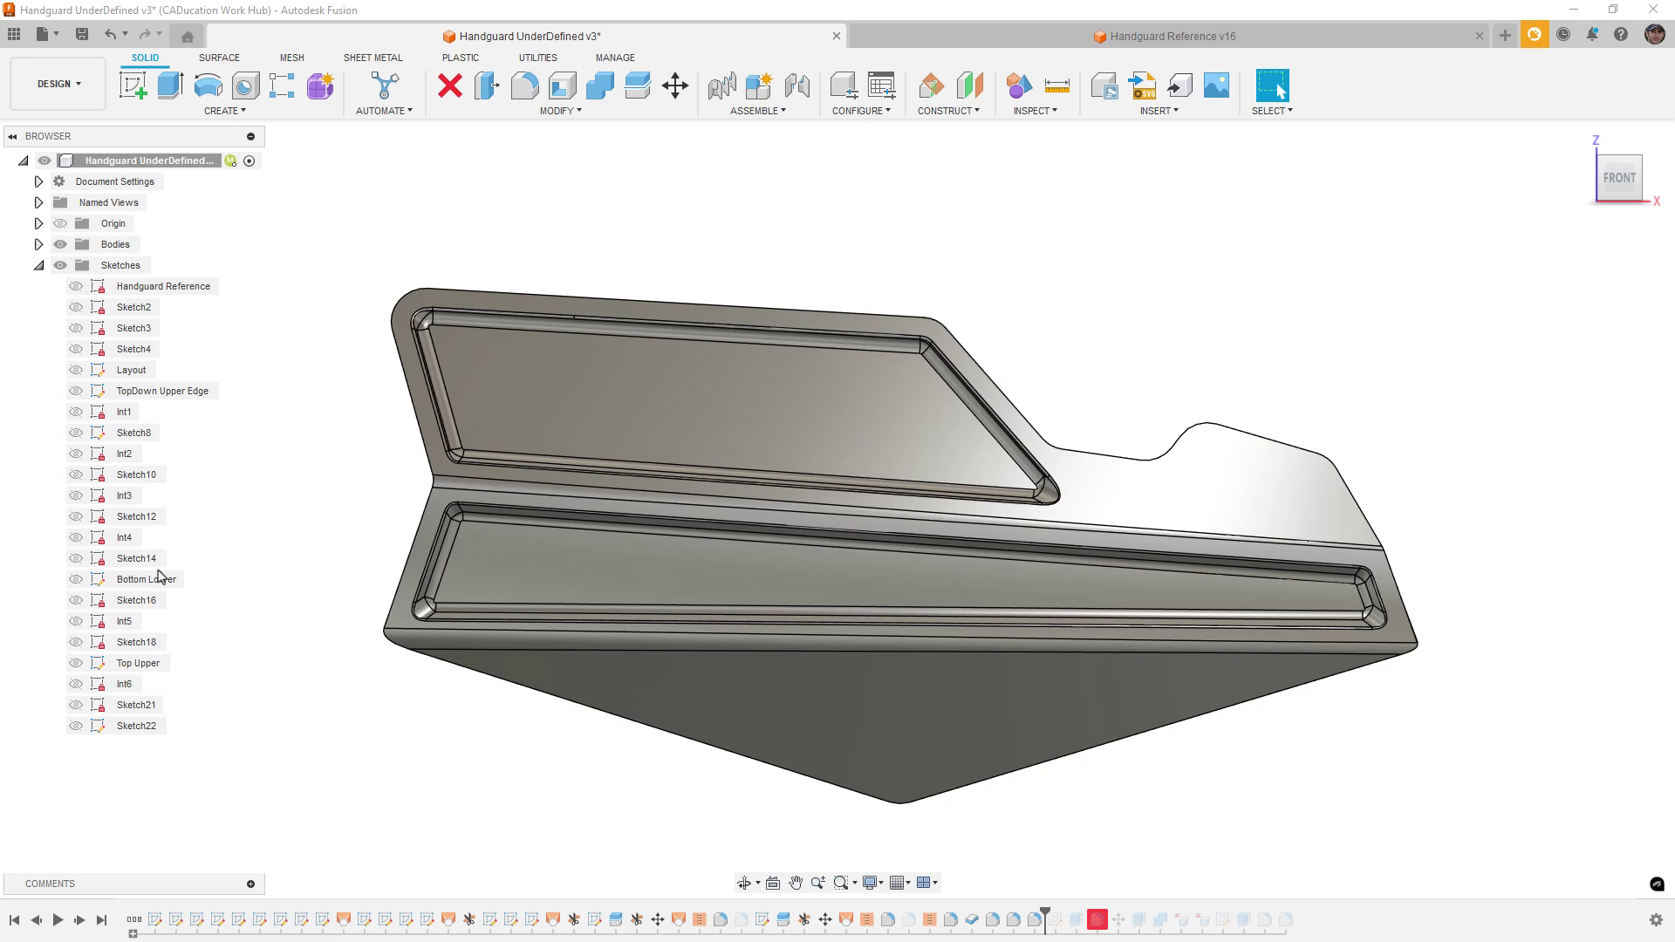
pyautogui.click(76, 579)
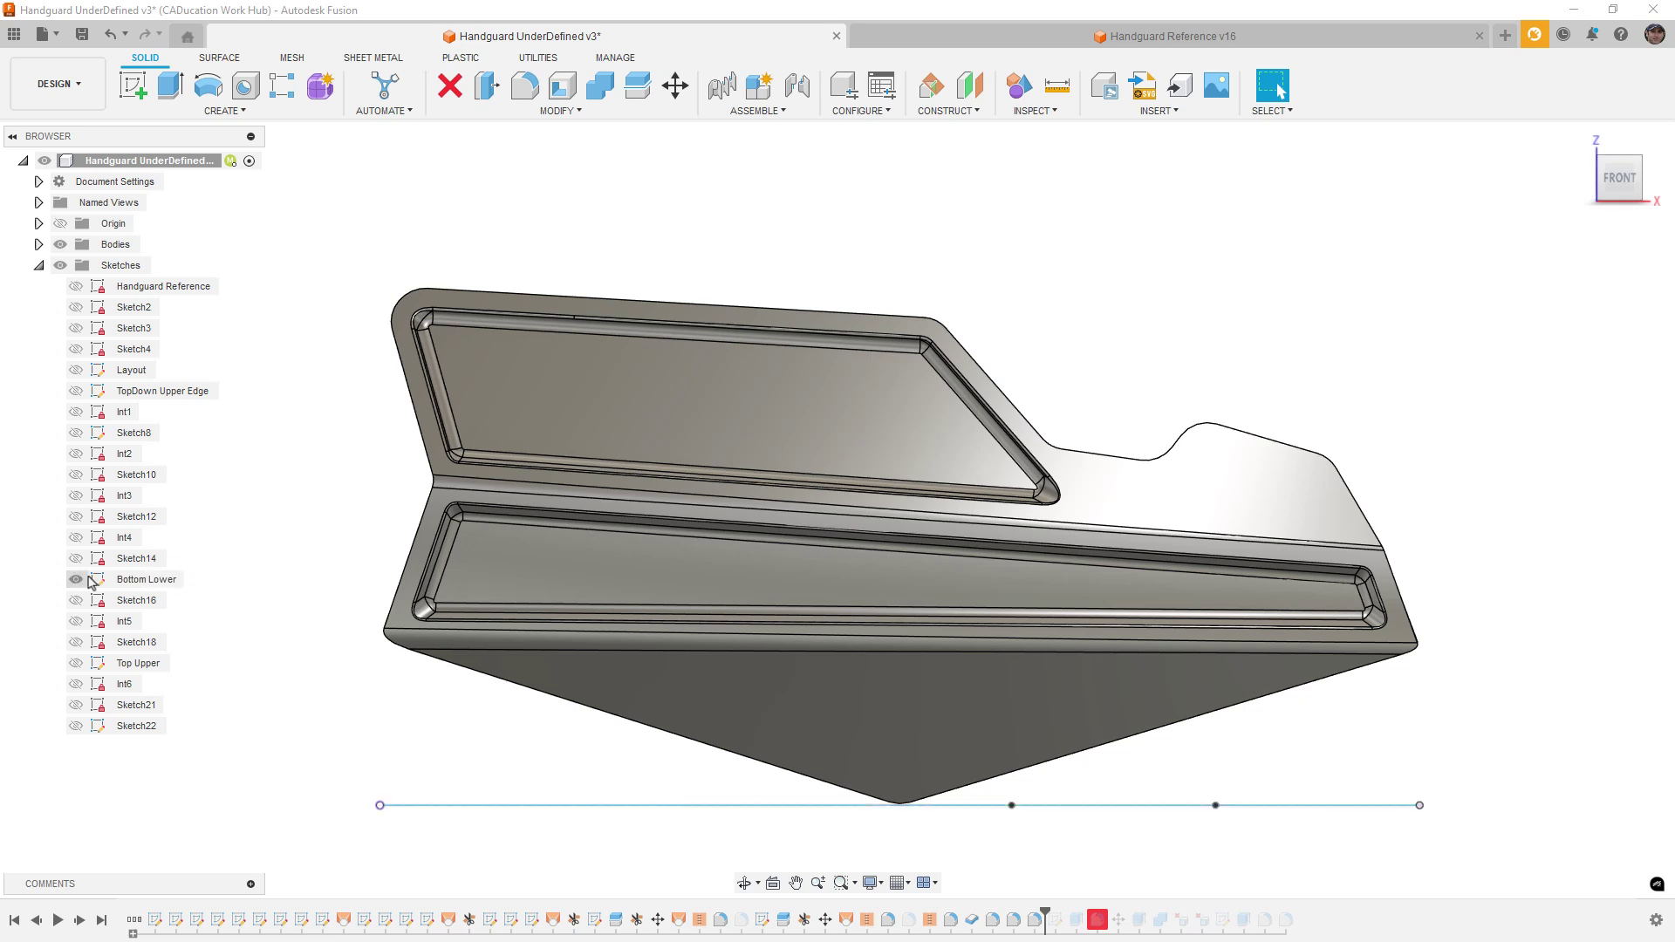
pyautogui.click(1620, 143)
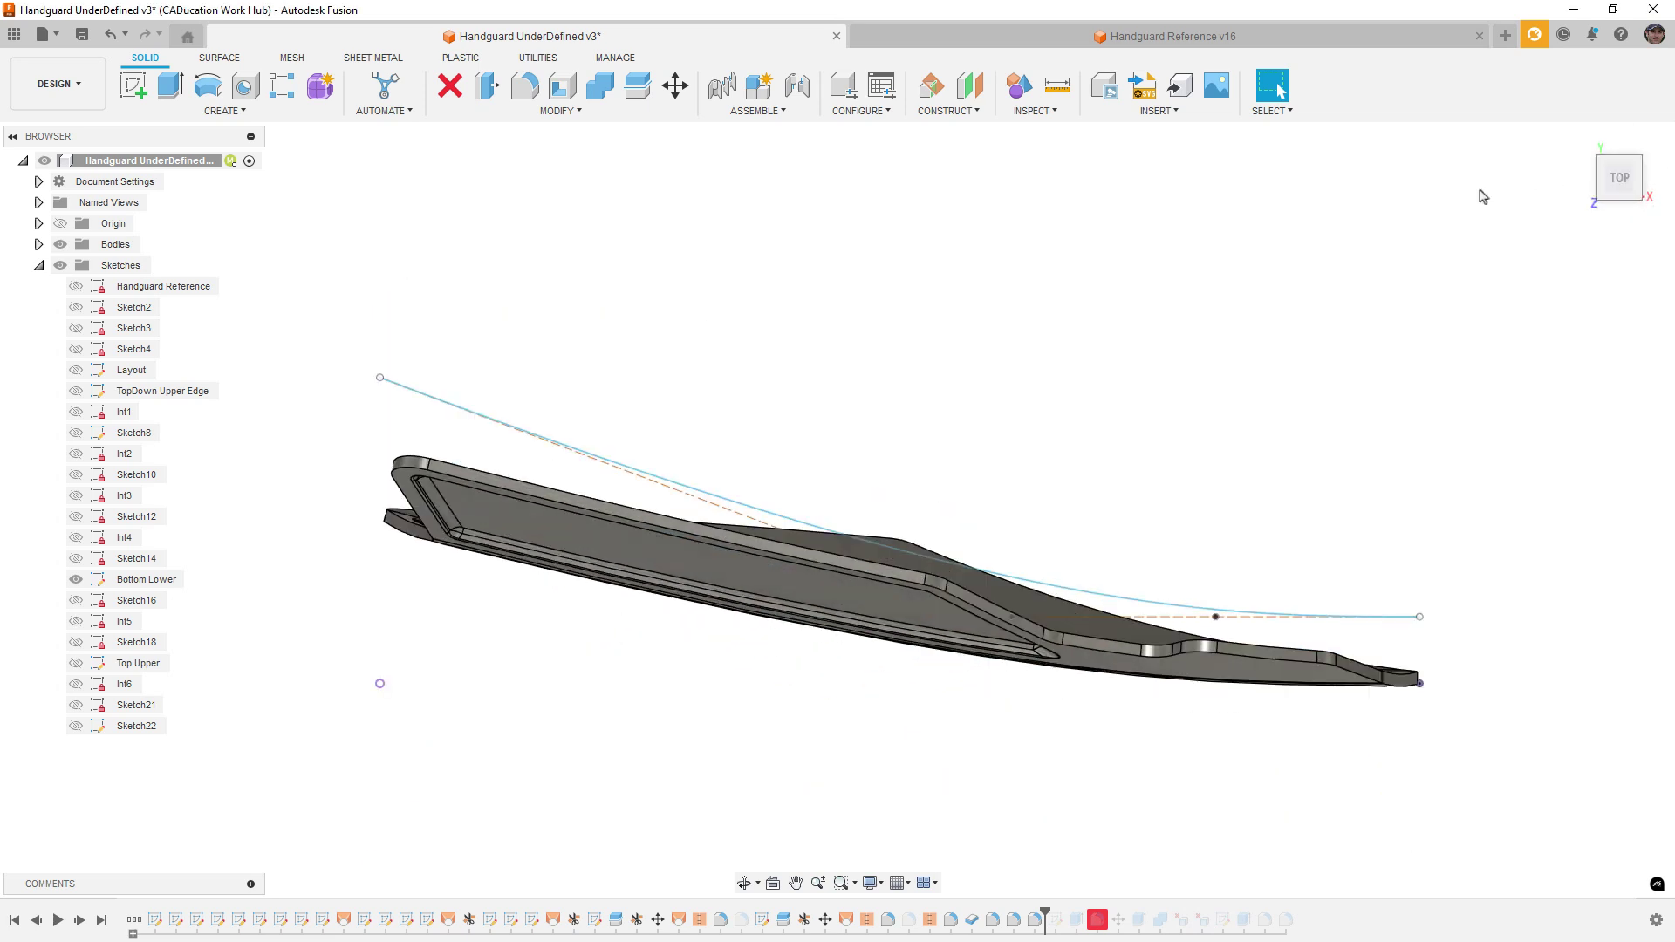
pyautogui.click(379, 381)
pyautogui.moveTo(381, 384); pyautogui.dragTo(381, 401)
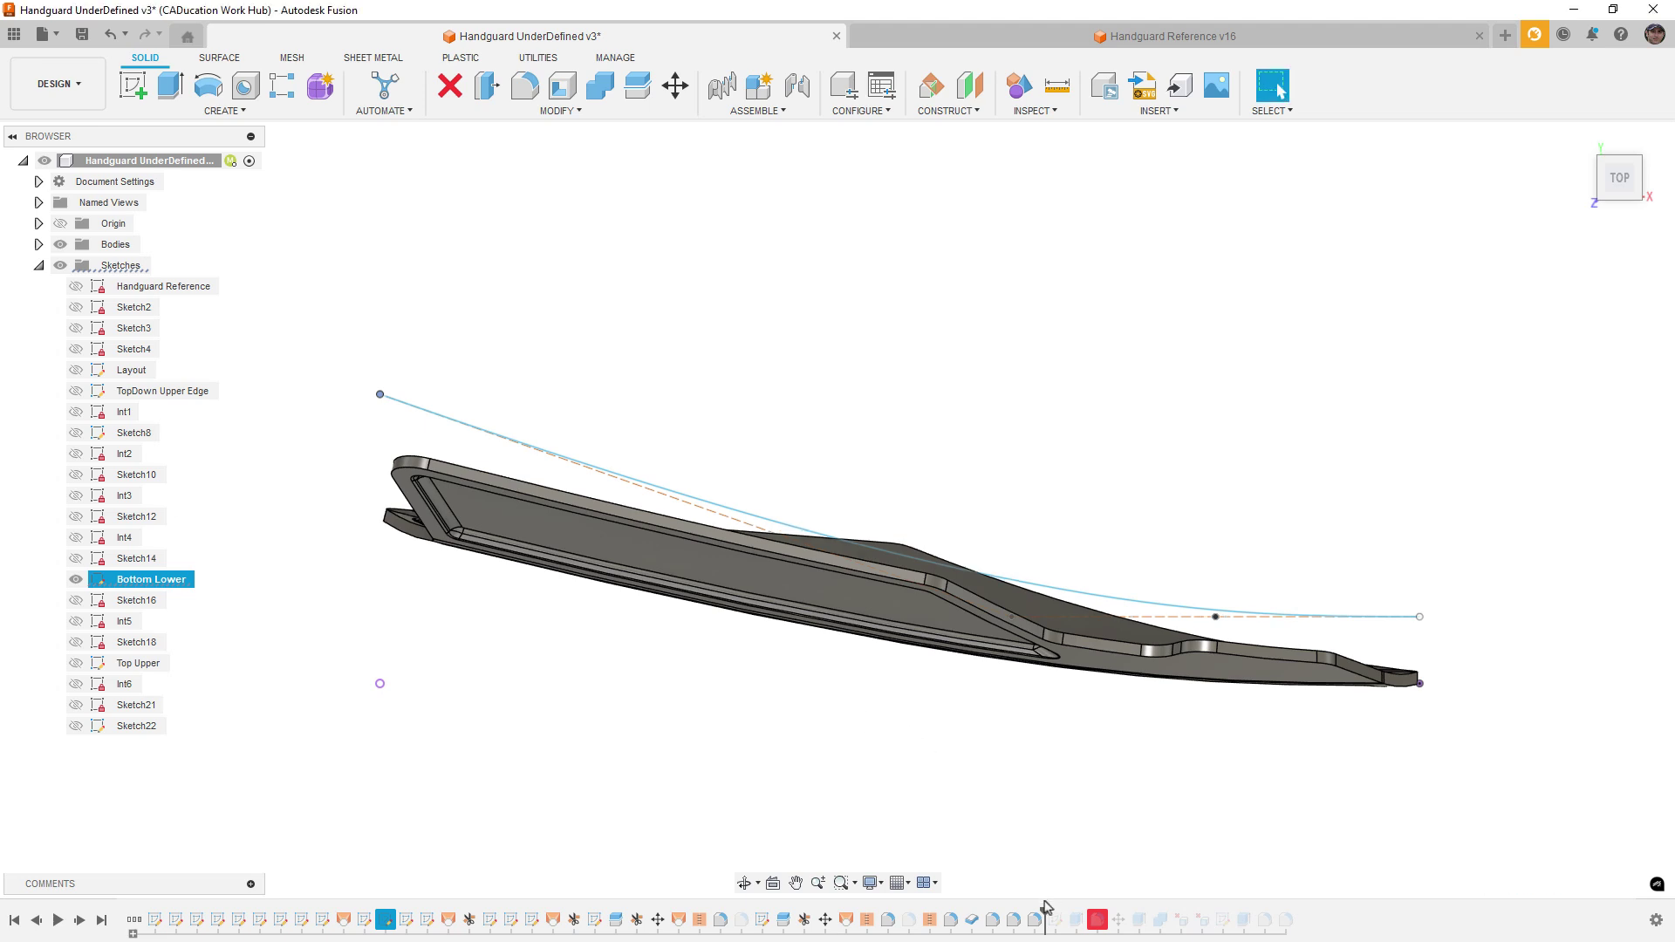
pyautogui.moveTo(1045, 909); pyautogui.dragTo(962, 913)
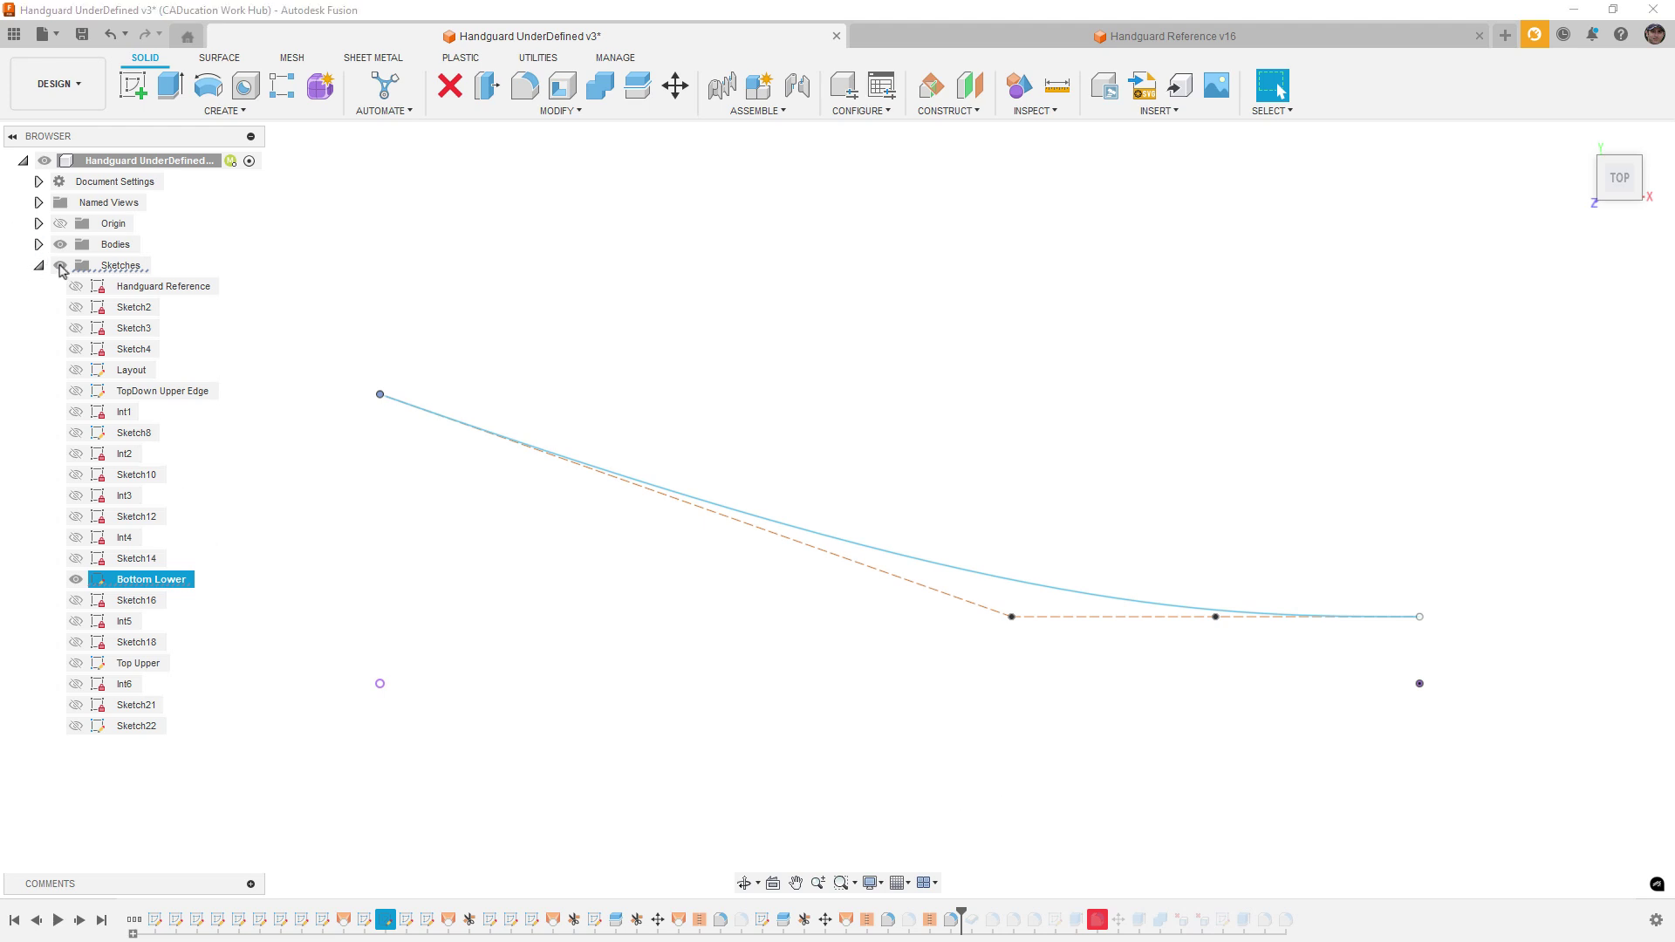
# Show Body12 and pull the Bottom Lower spline's start point lower, then hide that sketch
pyautogui.click(76, 286)
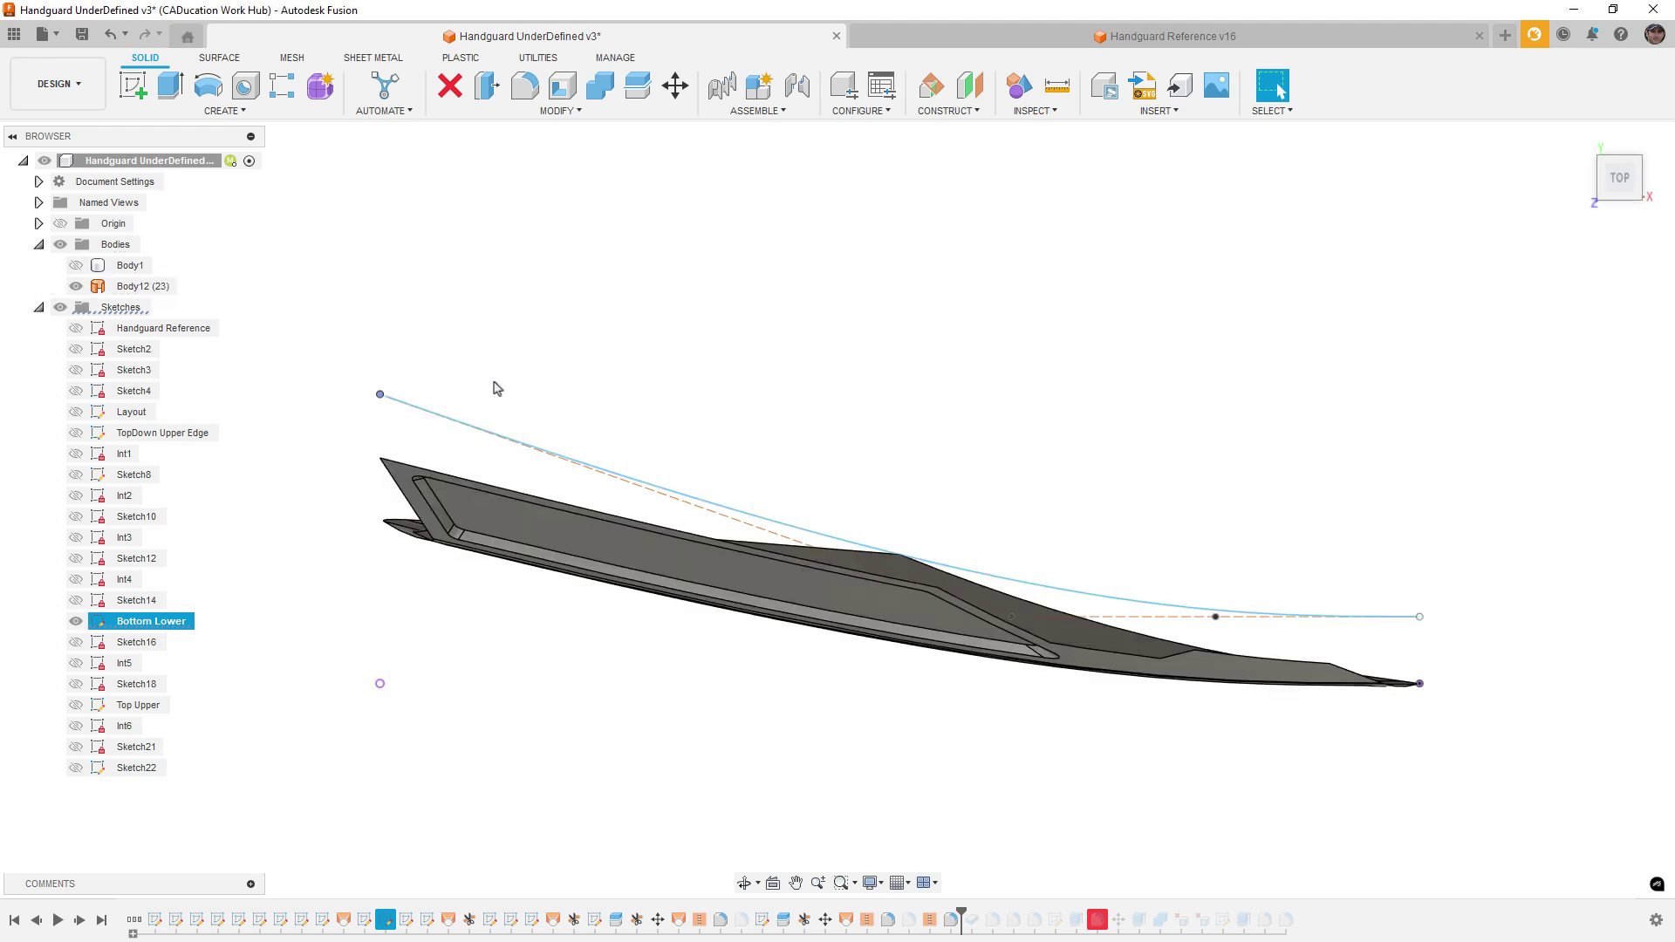
pyautogui.moveTo(379, 394); pyautogui.dragTo(379, 407)
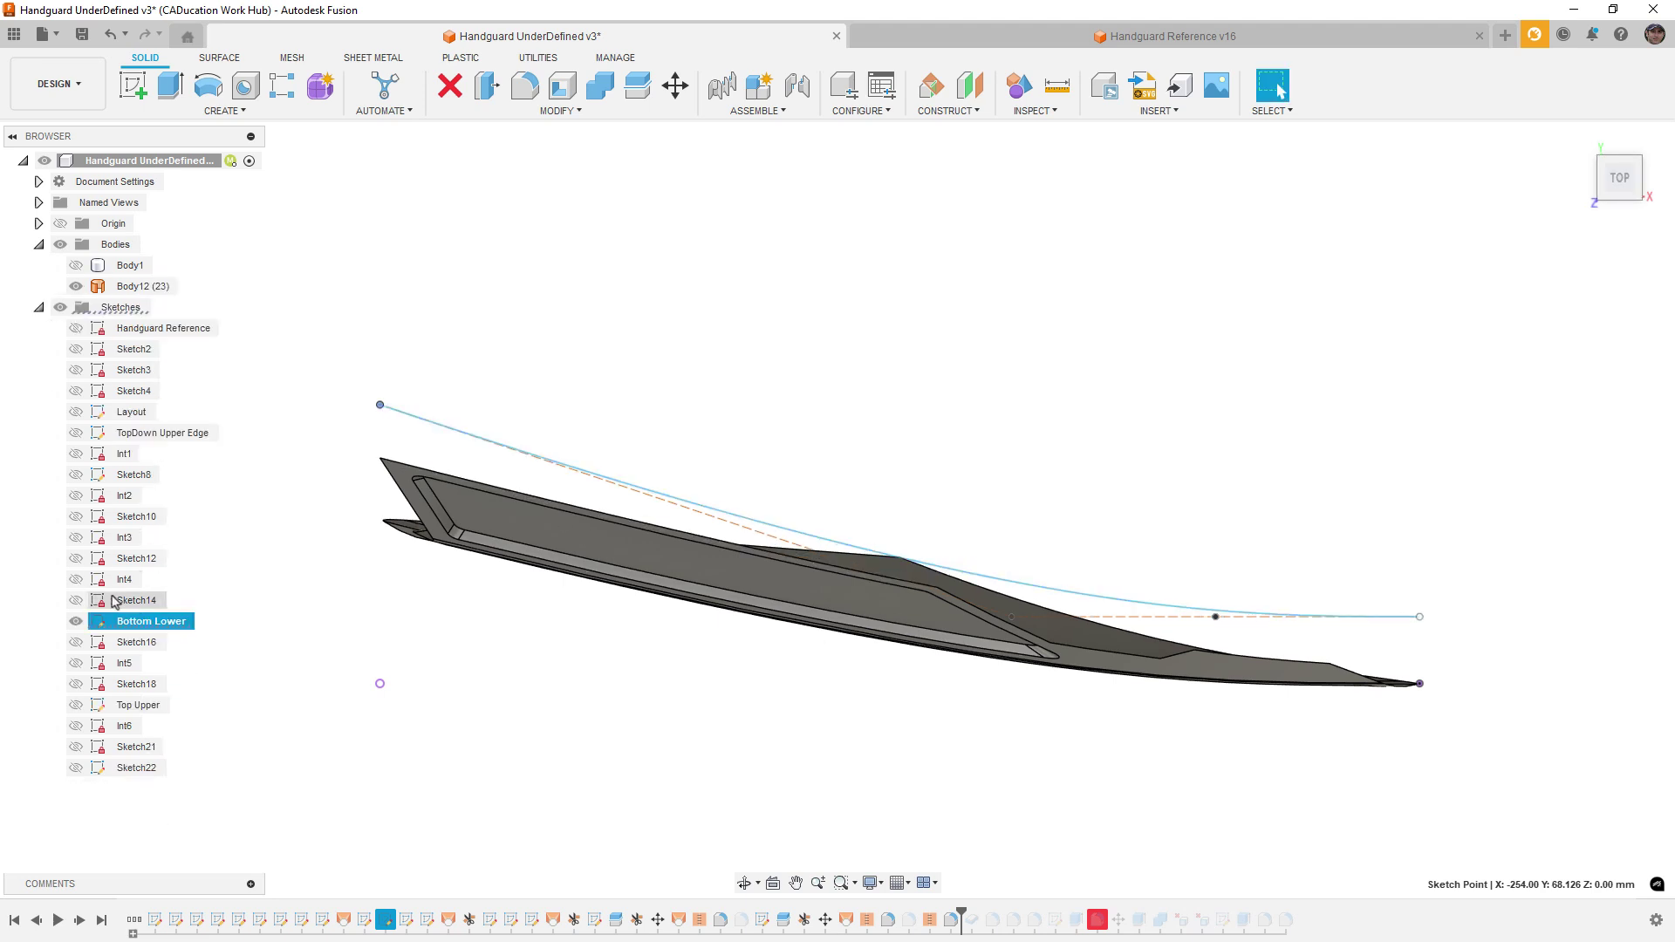
pyautogui.click(75, 621)
# Raise the Top Upper spline's left endpoint and check the taller corner from the front
pyautogui.click(76, 705)
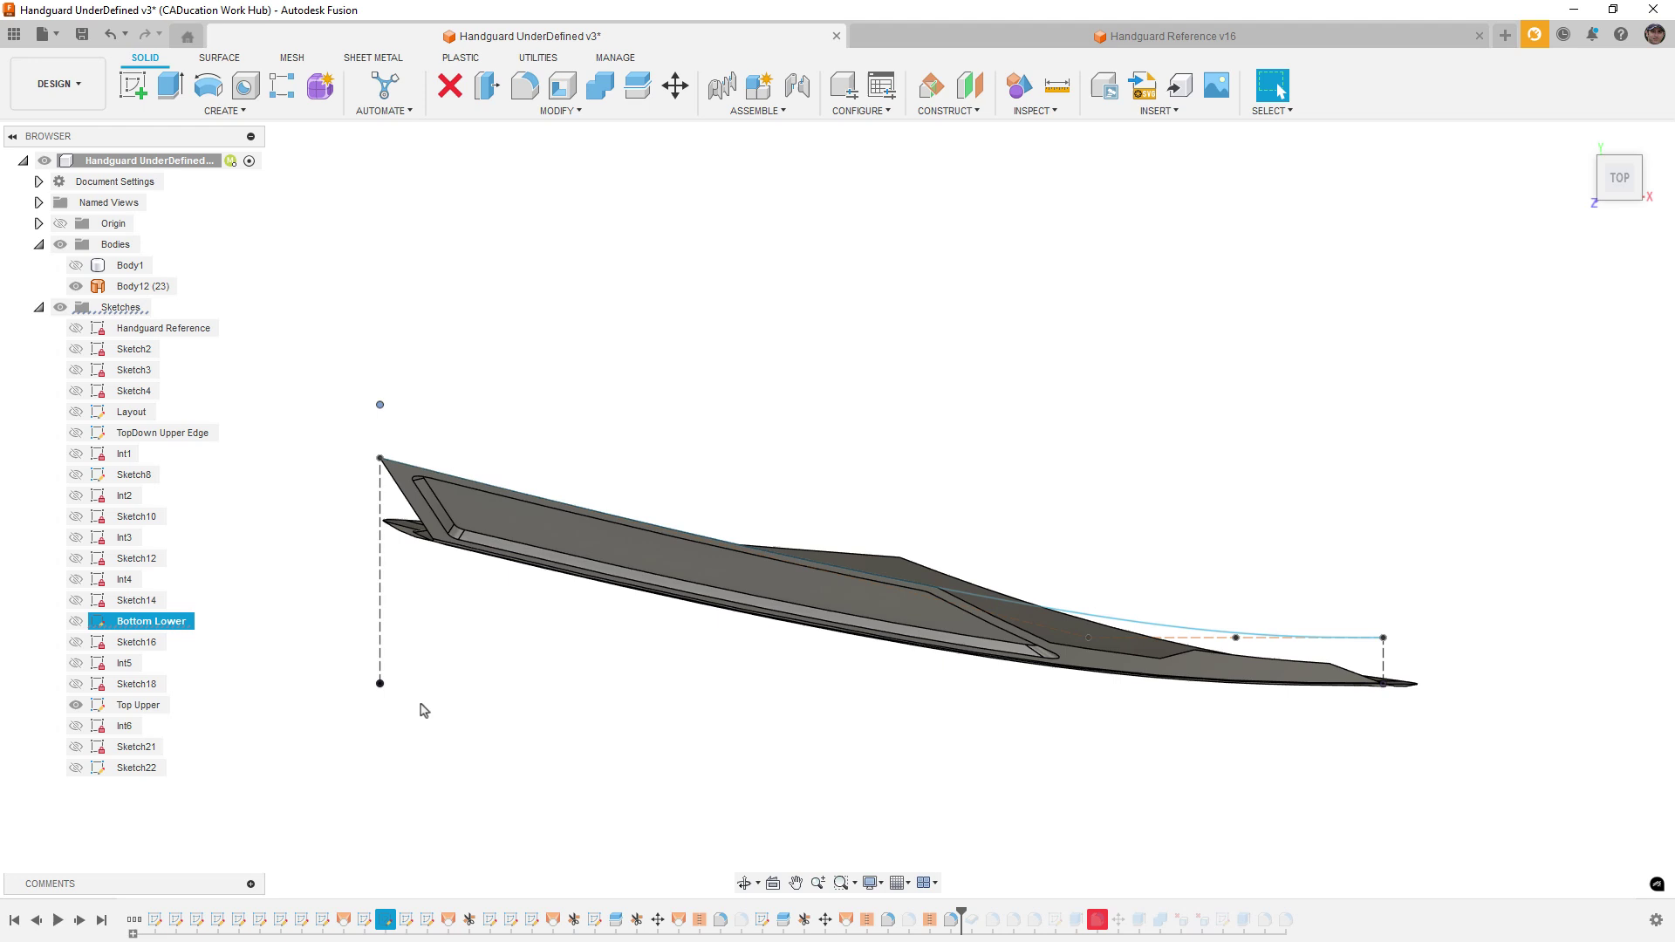
pyautogui.moveTo(384, 455); pyautogui.dragTo(382, 398)
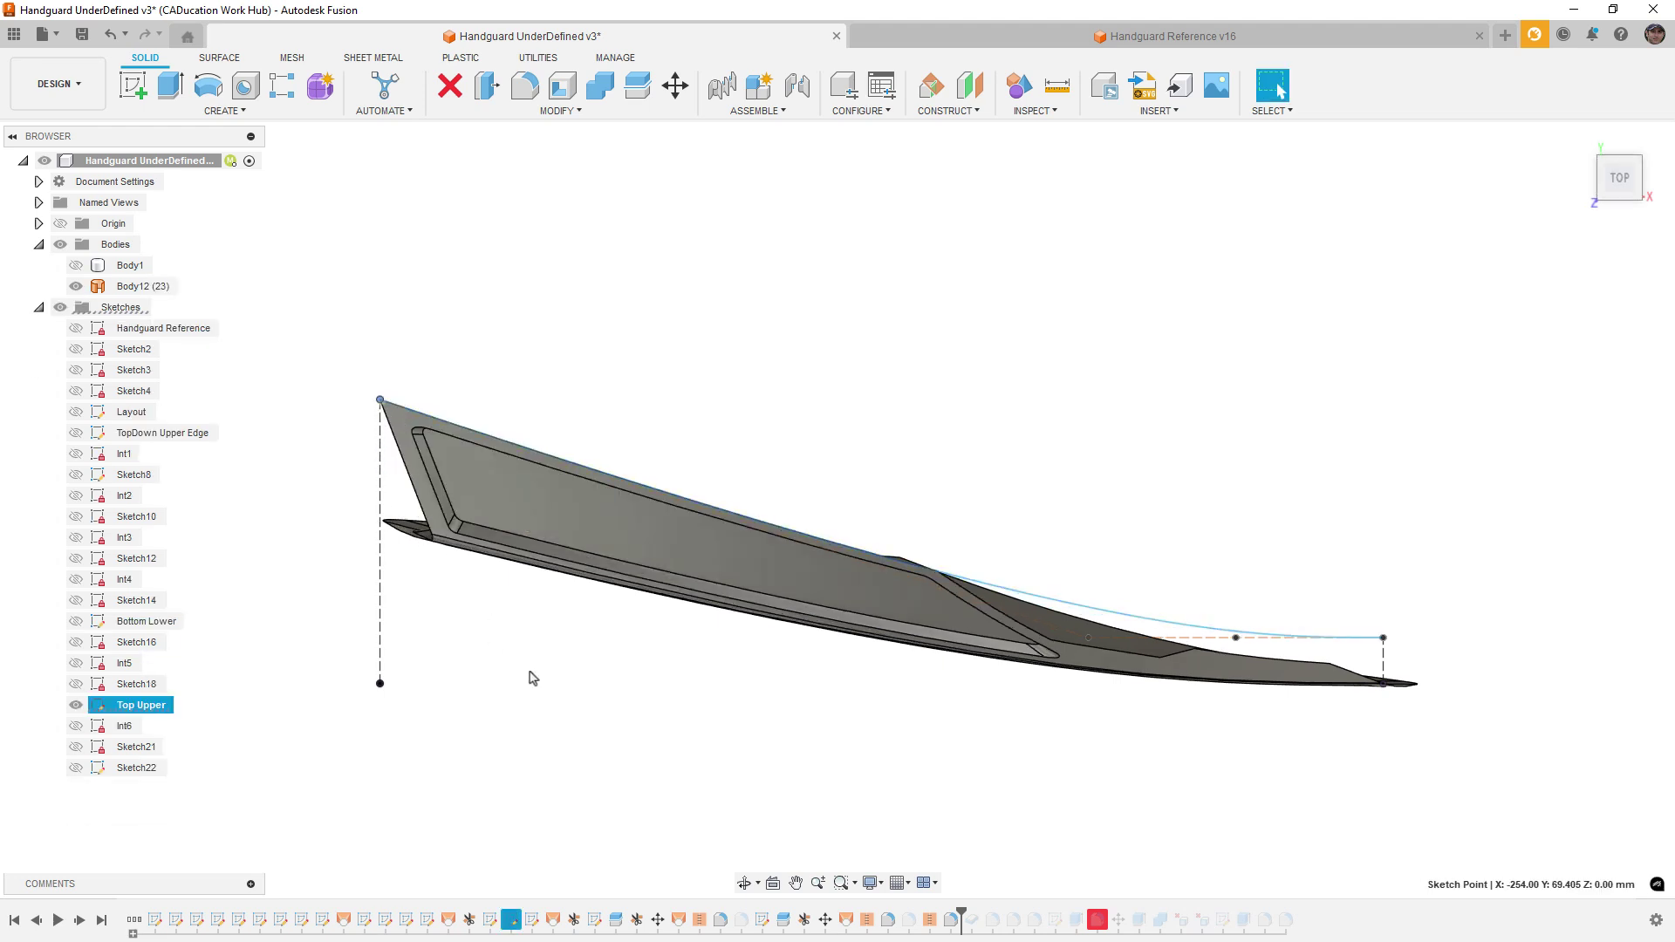
pyautogui.click(1619, 211)
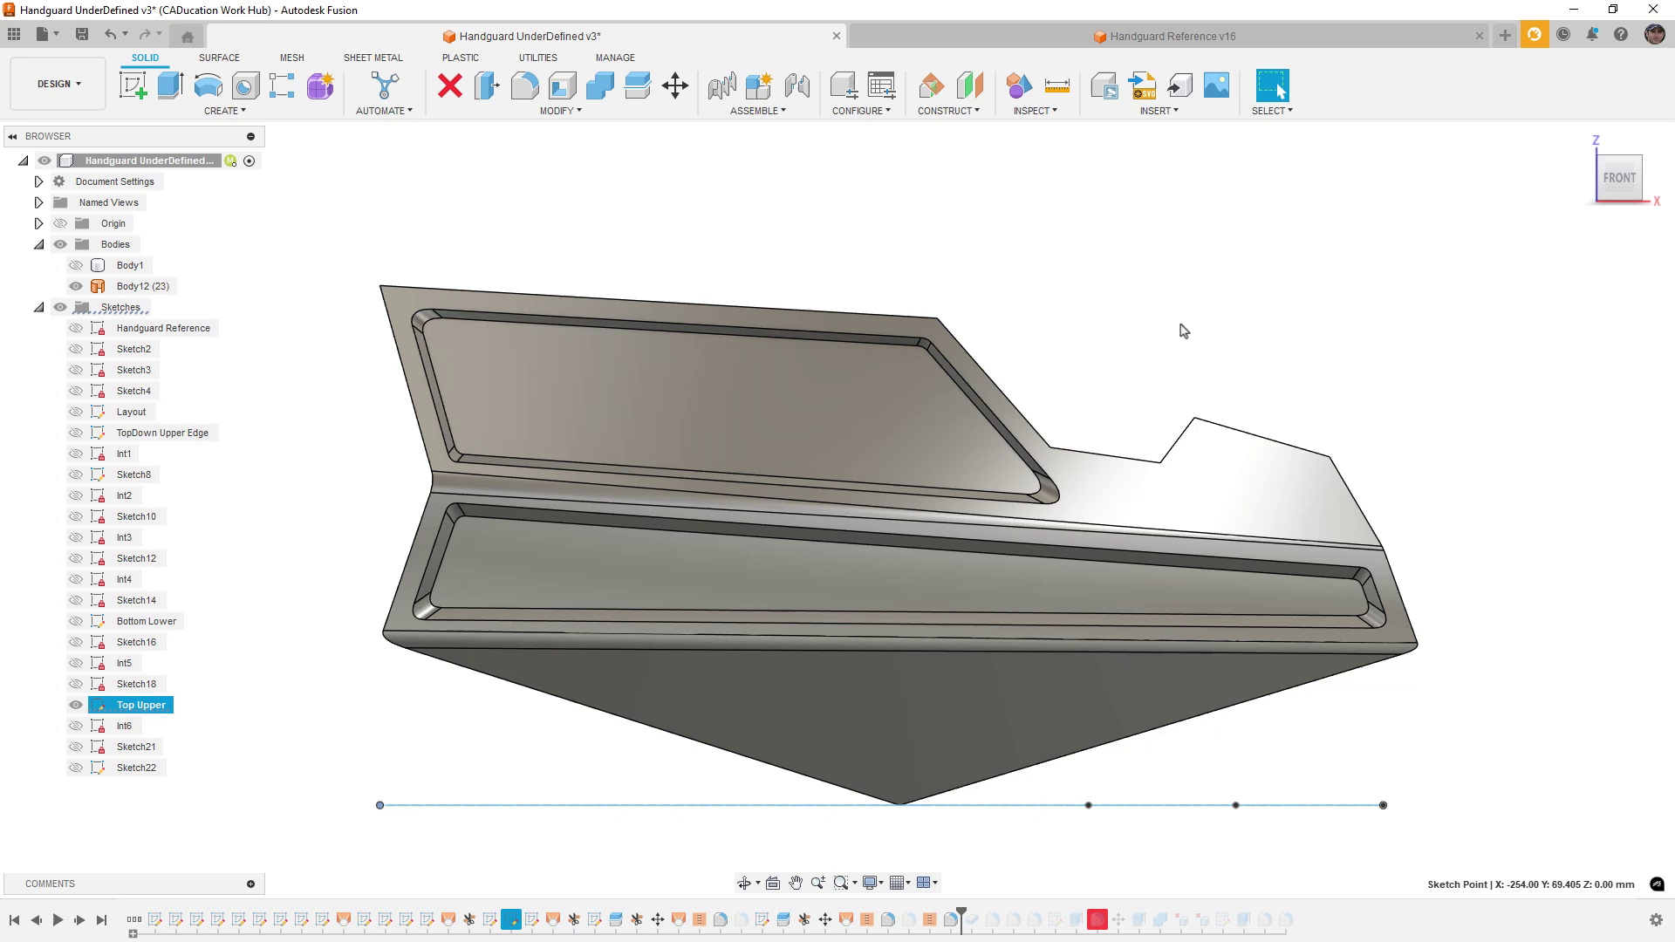
# Swap Top Upper for the Layout sketch and nudge the middle rib's right-end point slightly upward
pyautogui.click(76, 705)
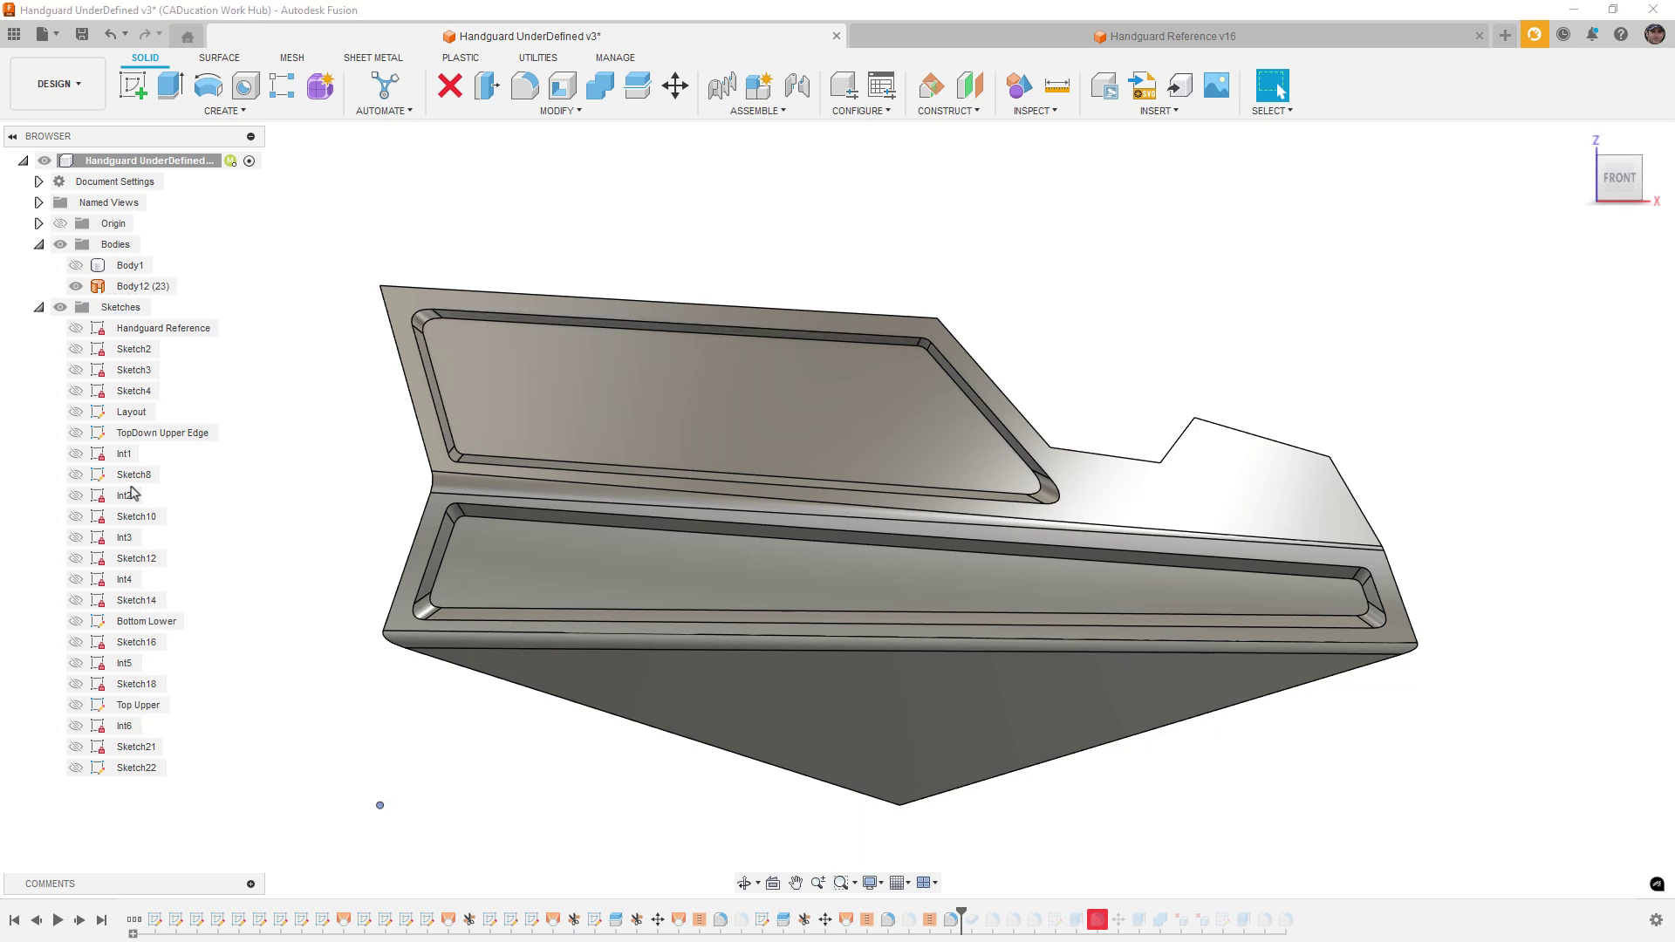
pyautogui.click(76, 412)
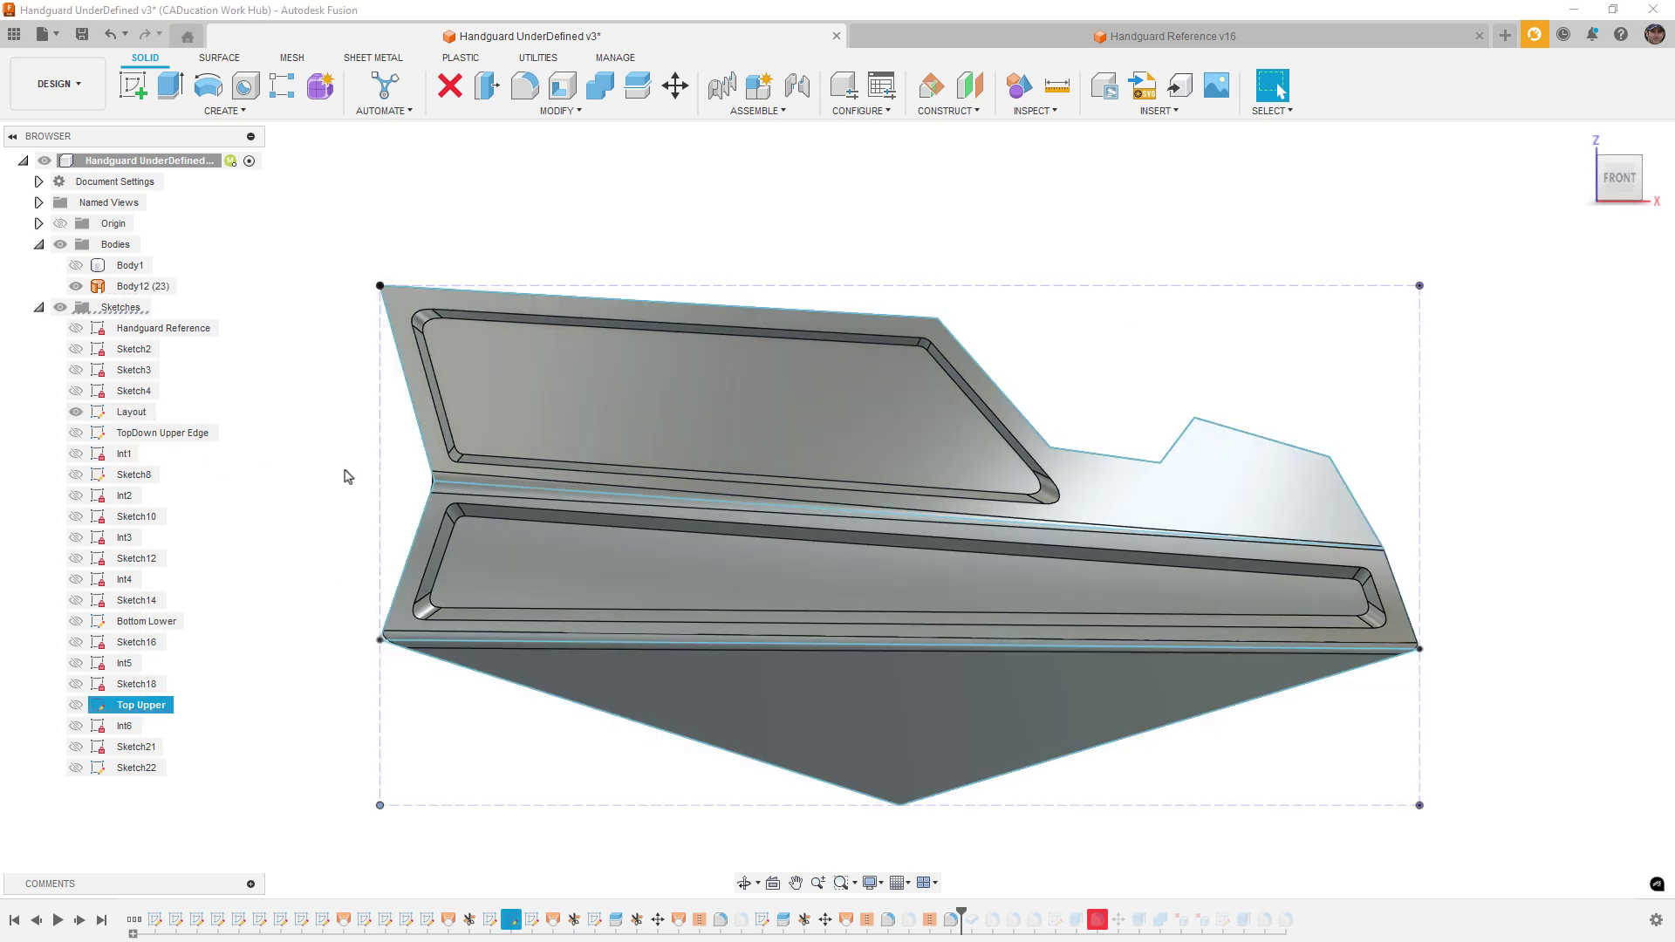
pyautogui.click(428, 469)
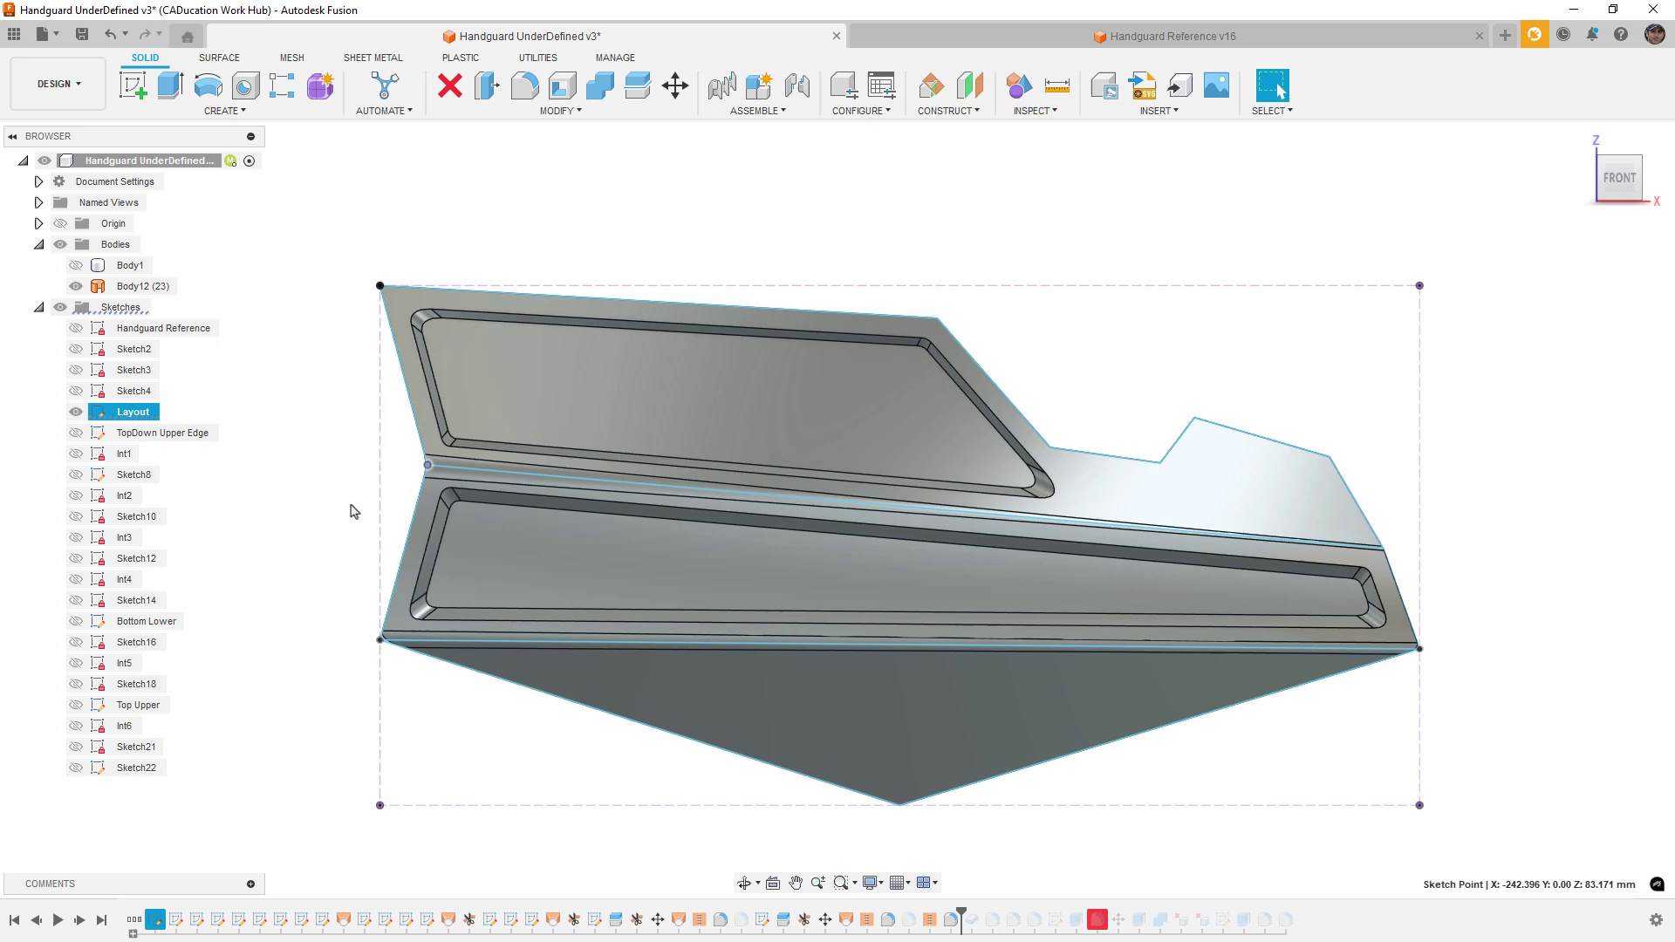
pyautogui.click(1385, 550)
pyautogui.moveTo(1386, 551); pyautogui.dragTo(1388, 538)
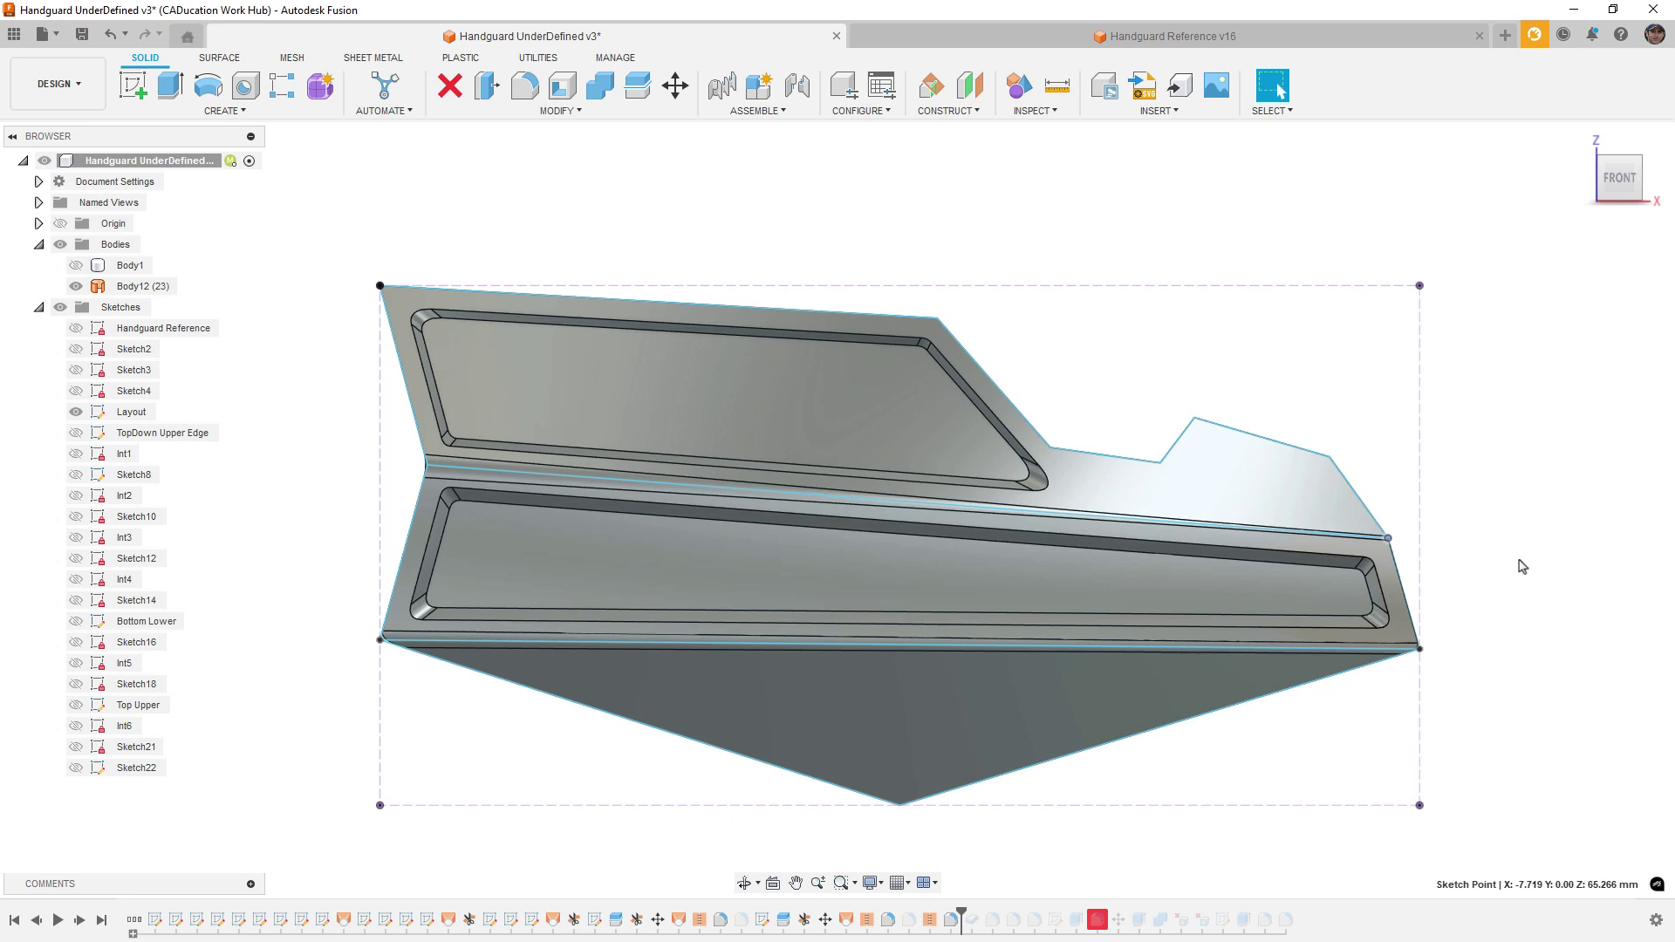
pyautogui.click(1381, 528)
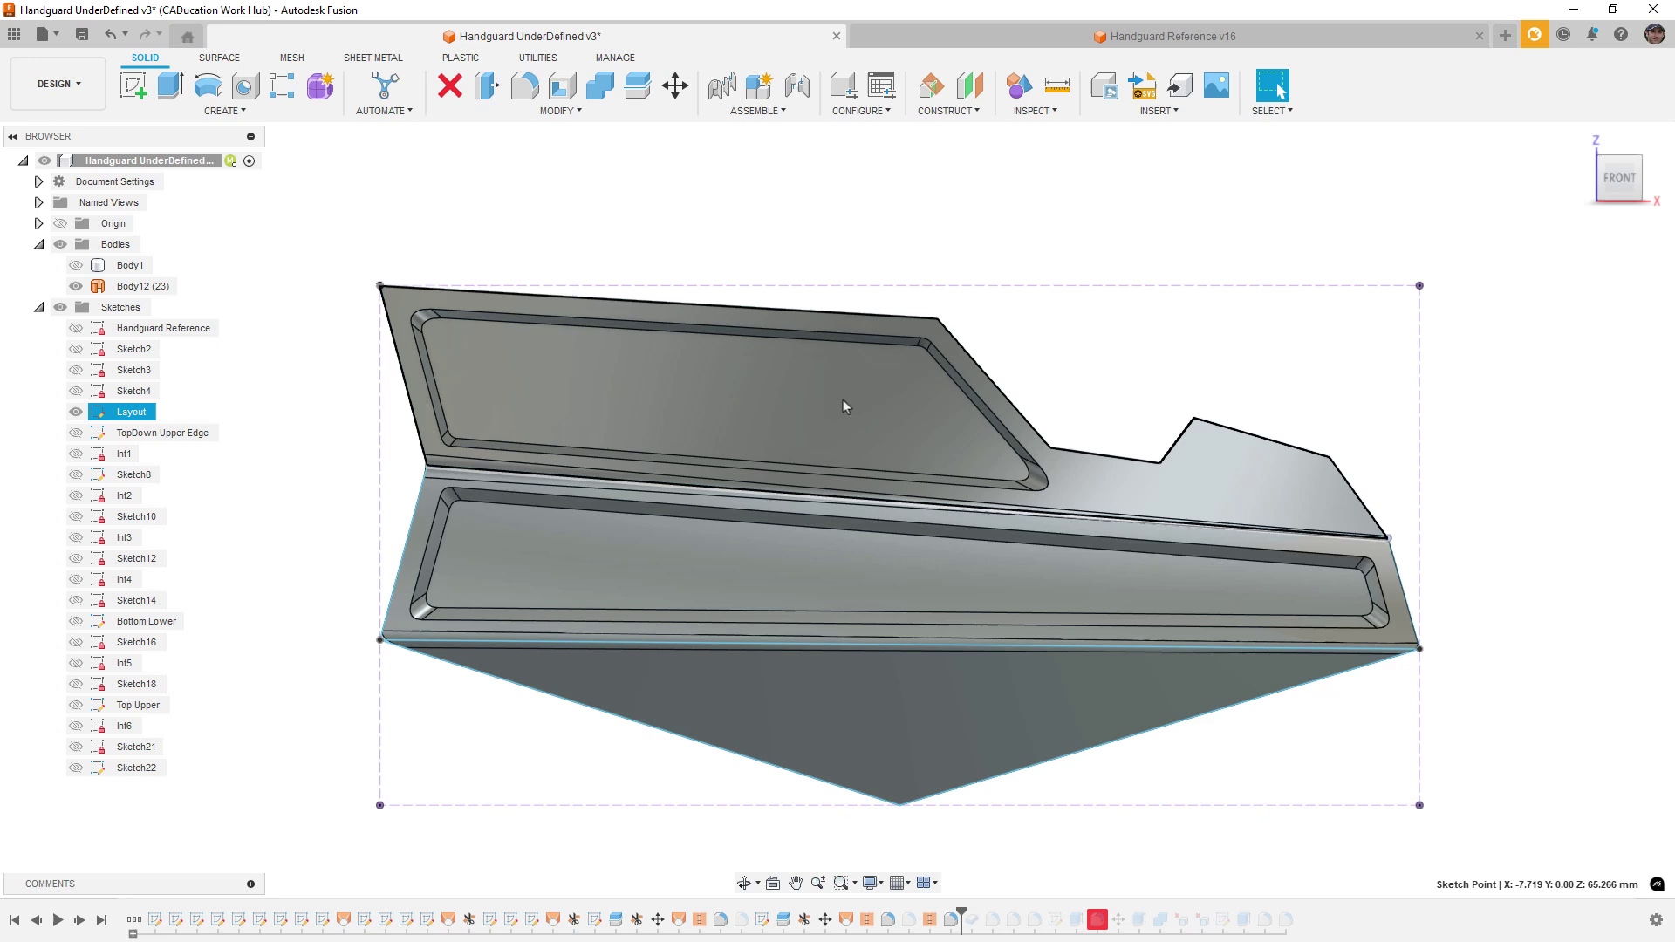
pyautogui.click(1583, 646)
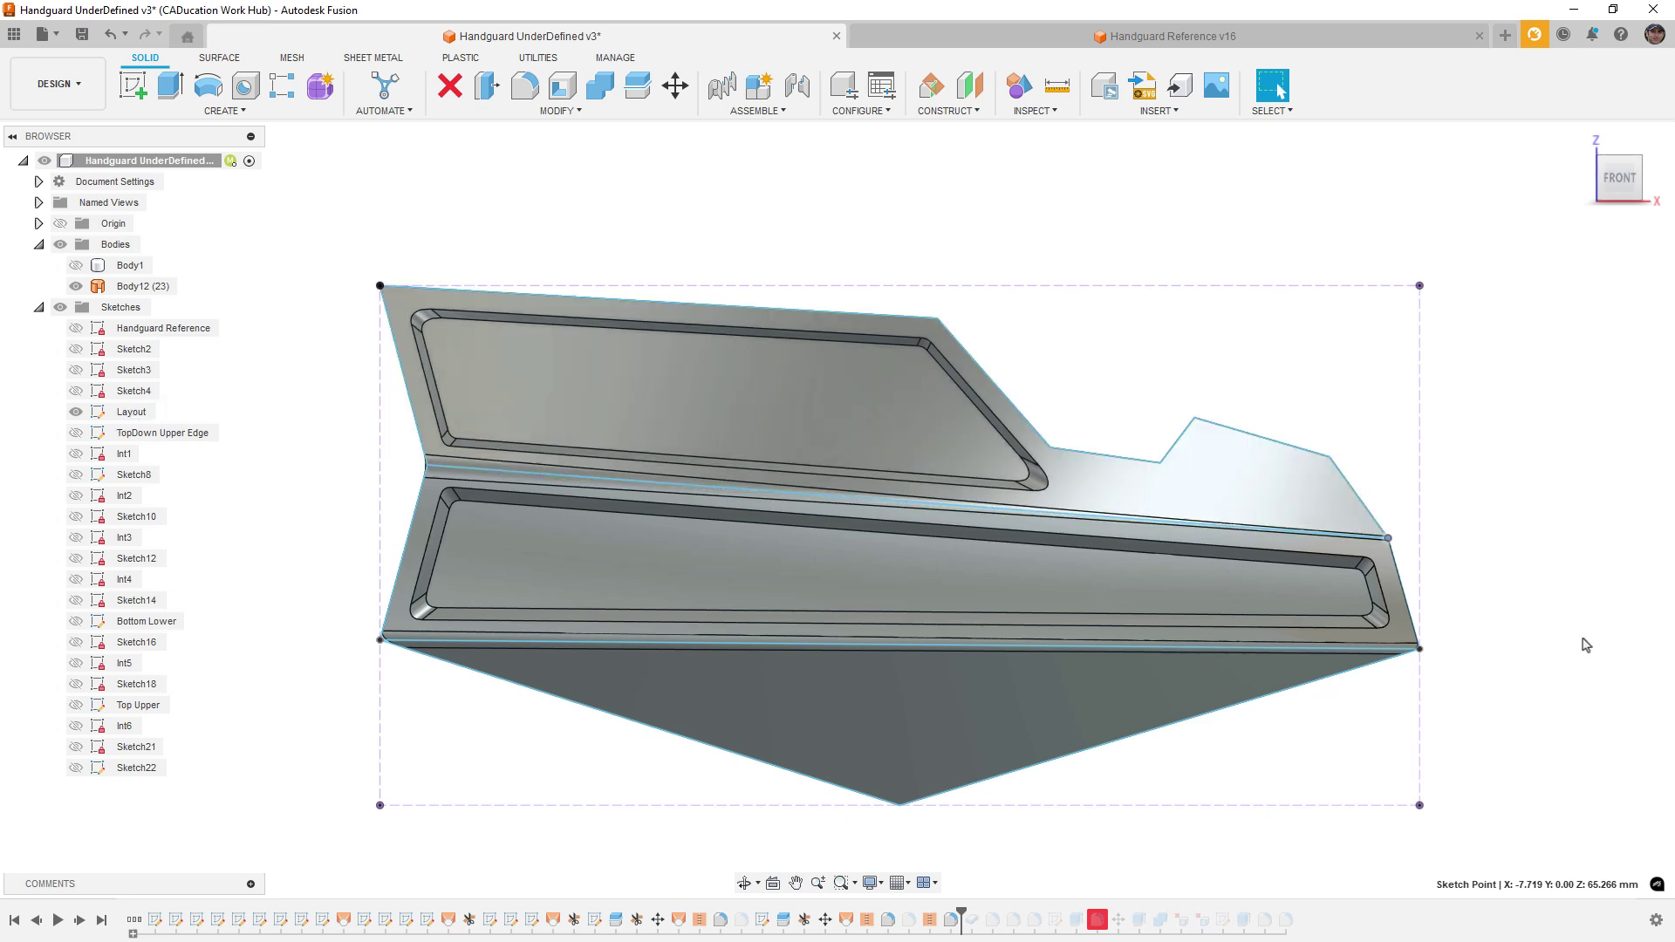